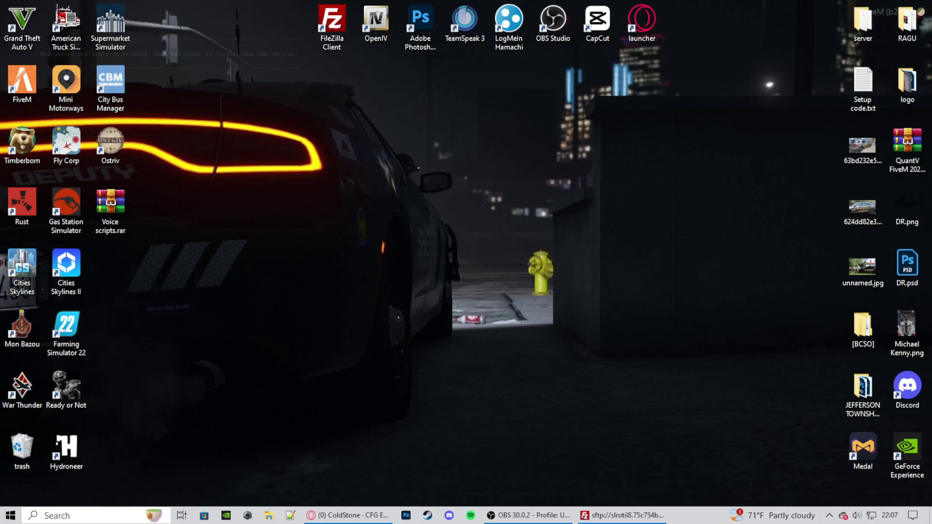
- Look over the server's CFG Editor, the Radio v2 store page and the pma-voice GitHub repository in the browser
left_click(347, 515)
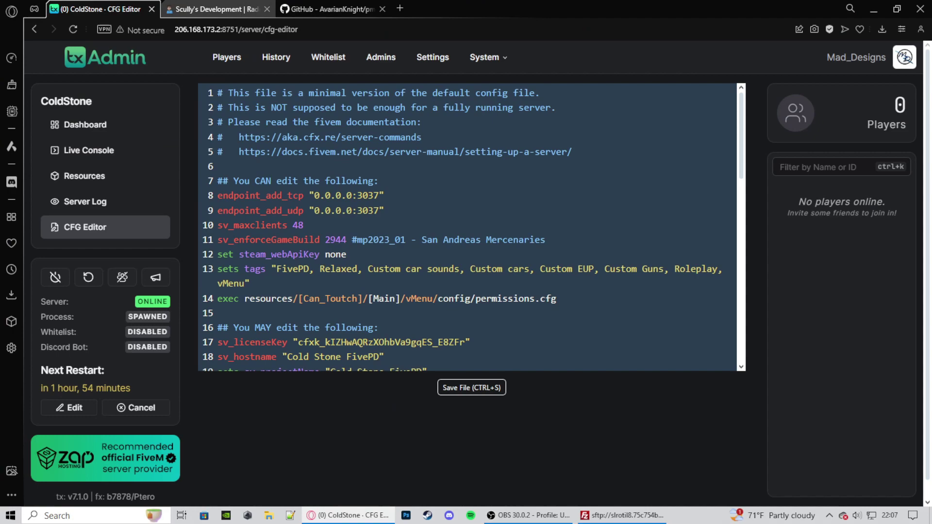
left_click(217, 8)
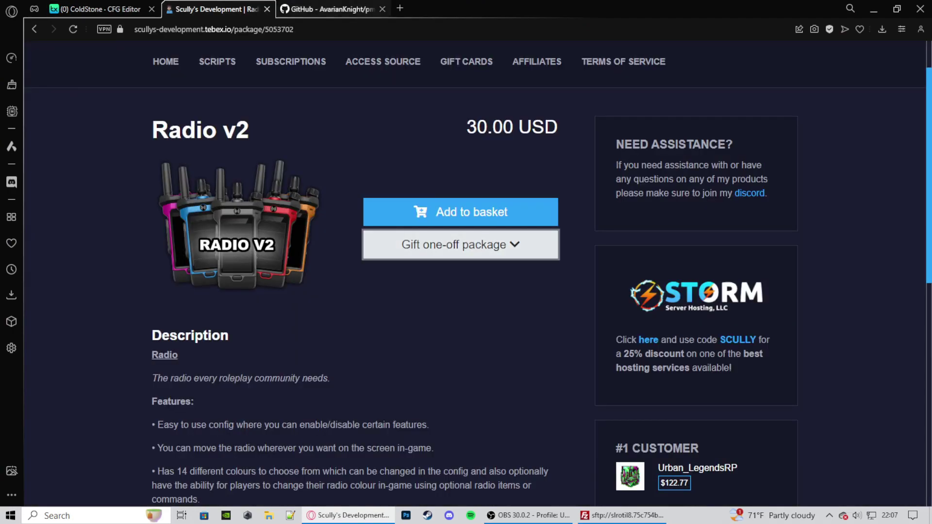
left_click(330, 9)
scroll(380, 272, "up", 15)
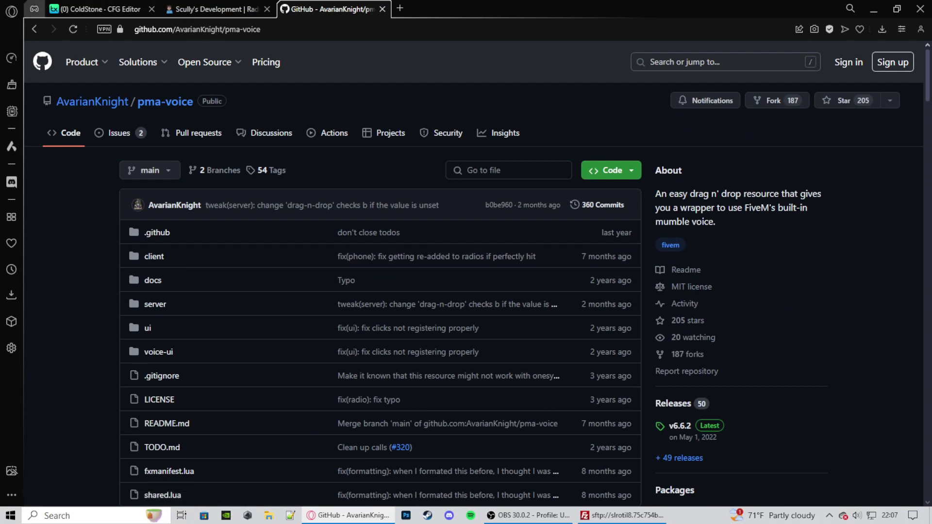
left_click(97, 9)
left_click(874, 9)
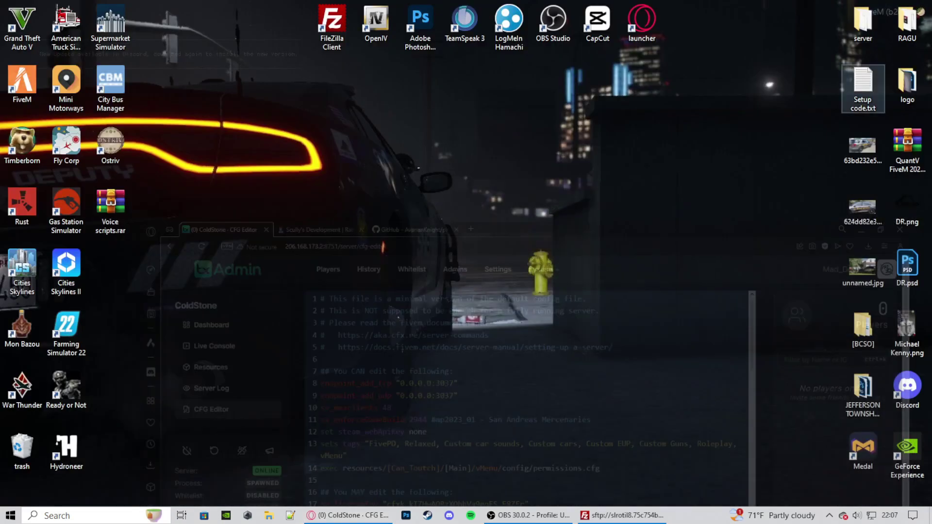
- Switch to FileZilla and go up from the [Main] folder to the server's root directory
left_click(622, 515)
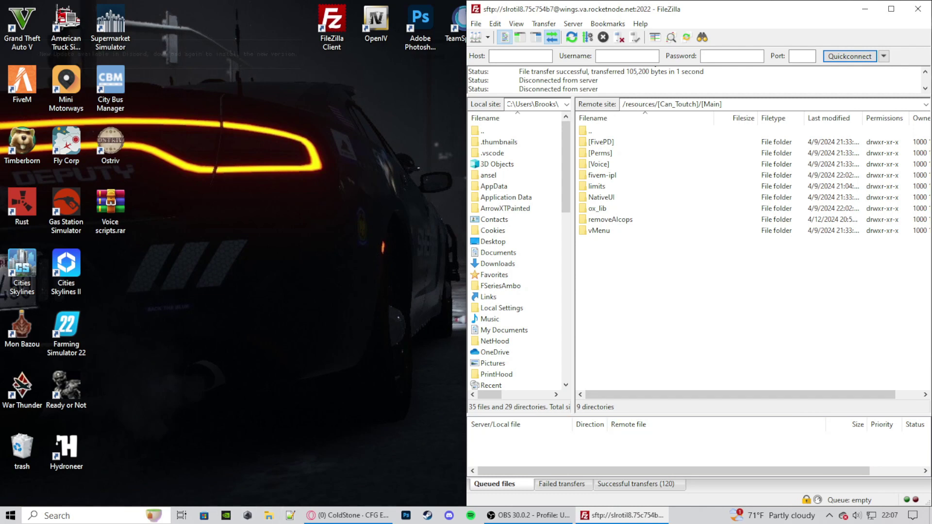
double_click(590, 130)
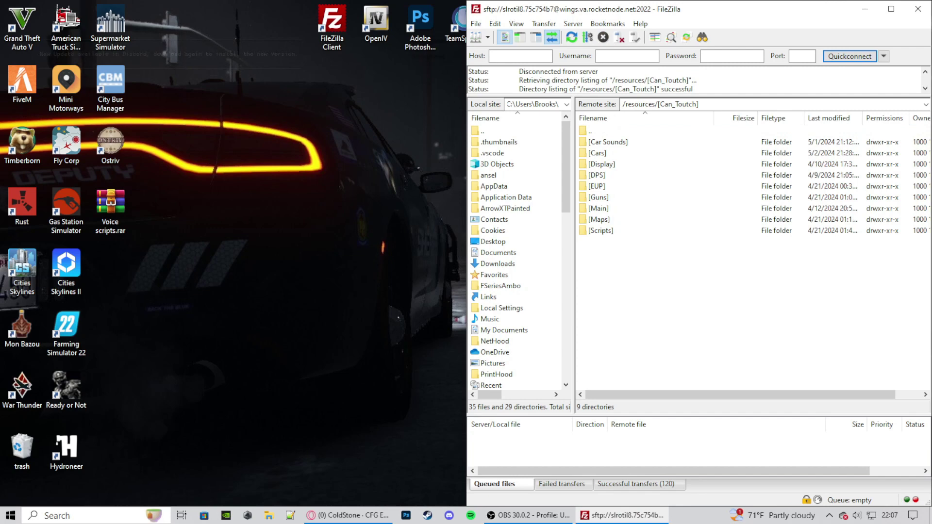
double_click(590, 131)
key("BackSpace")
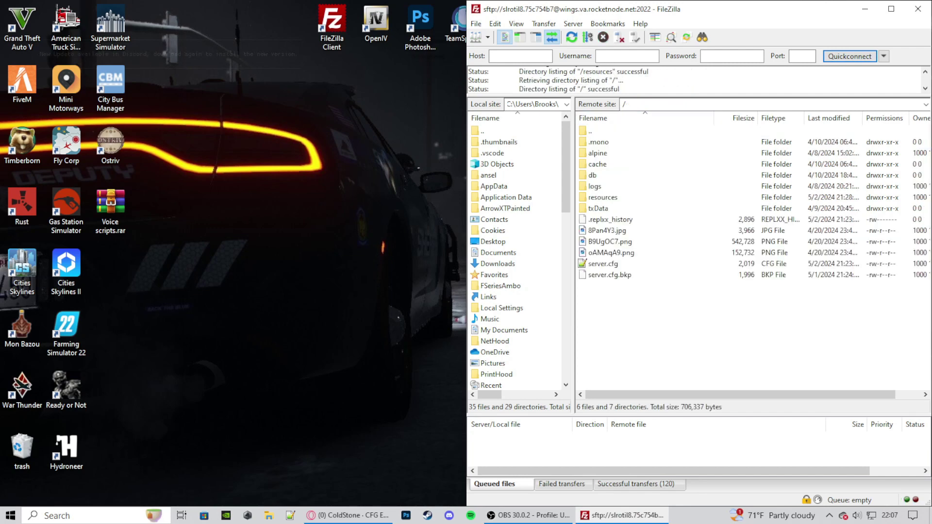
left_click(865, 9)
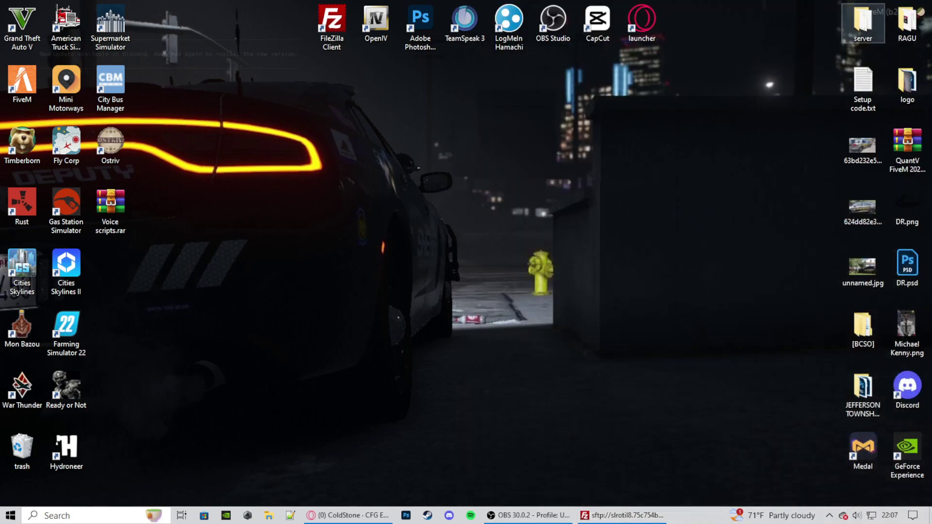
- Return to the browser and download the pma-voice repository from GitHub as a ZIP file
left_click(349, 515)
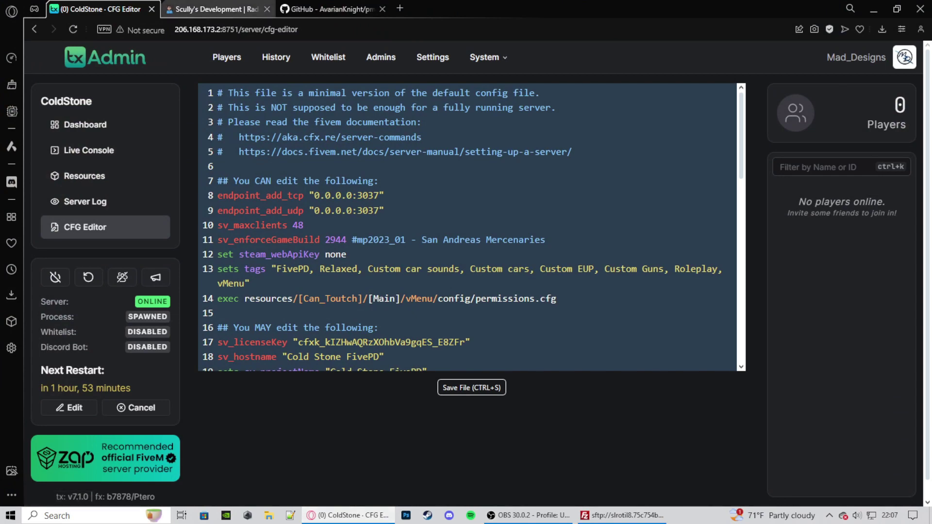
left_click(217, 9)
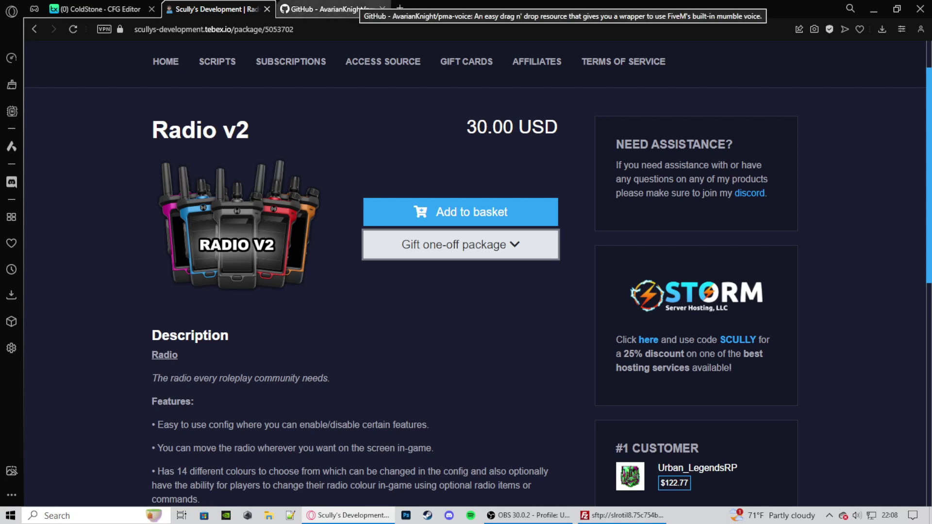
left_click(330, 9)
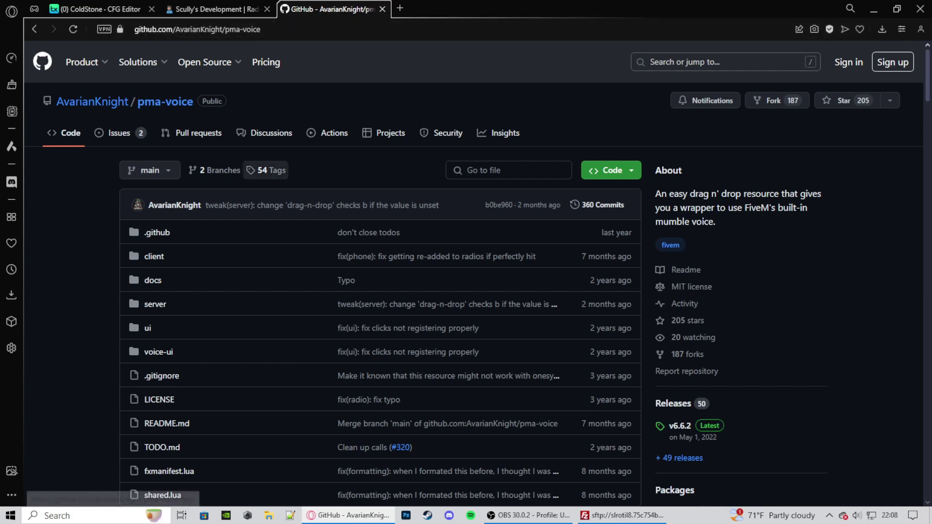
scroll(447, 304, "down", 3)
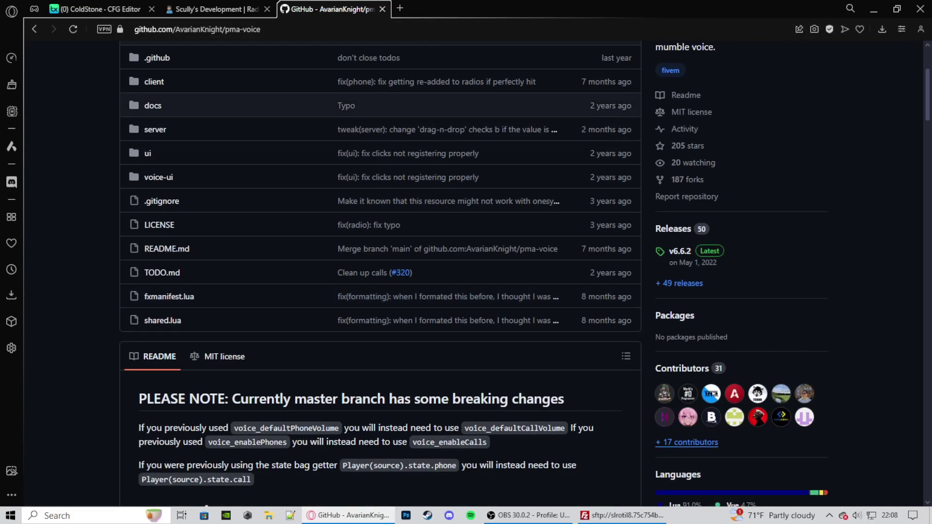
scroll(486, 204, "up", 4)
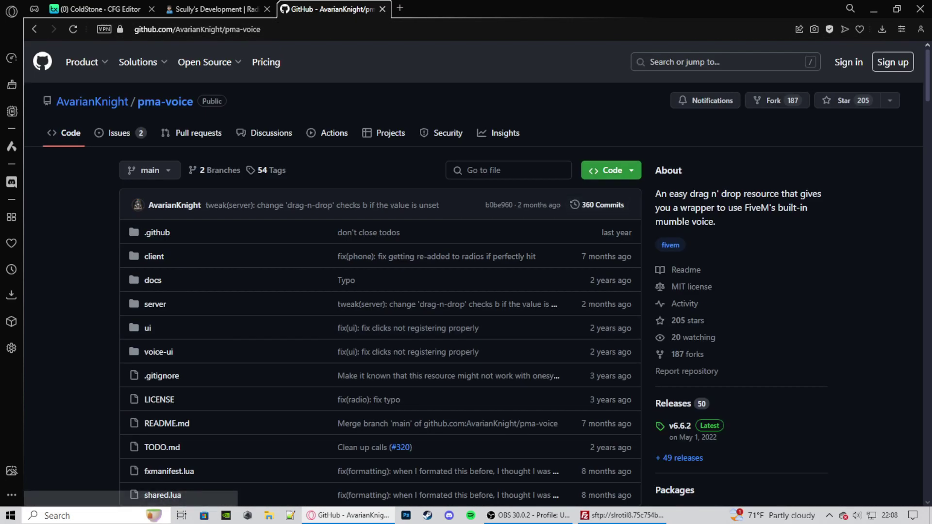
left_click(611, 170)
left_click(456, 332)
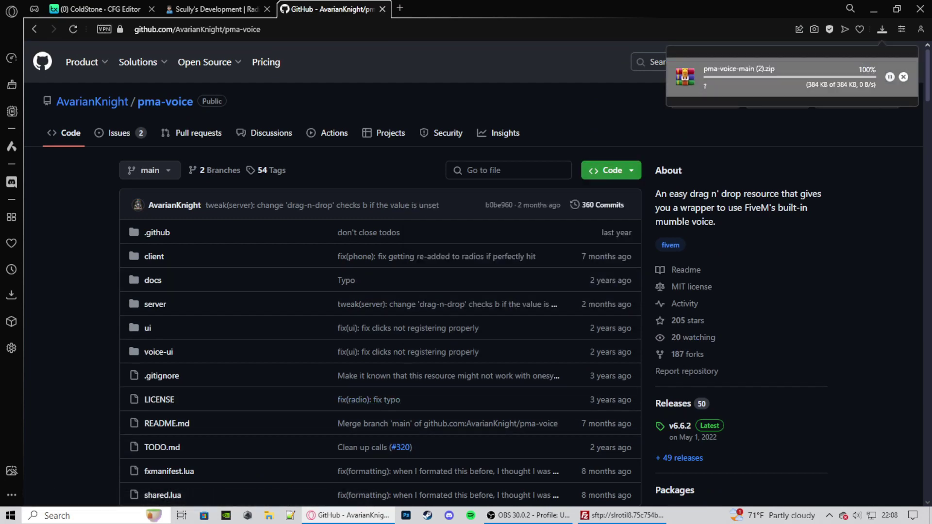
- Open the downloaded pma-voice ZIP in WinRAR, dismiss the trial notice and inspect the pma-voice-main folder's contents
left_click(760, 76)
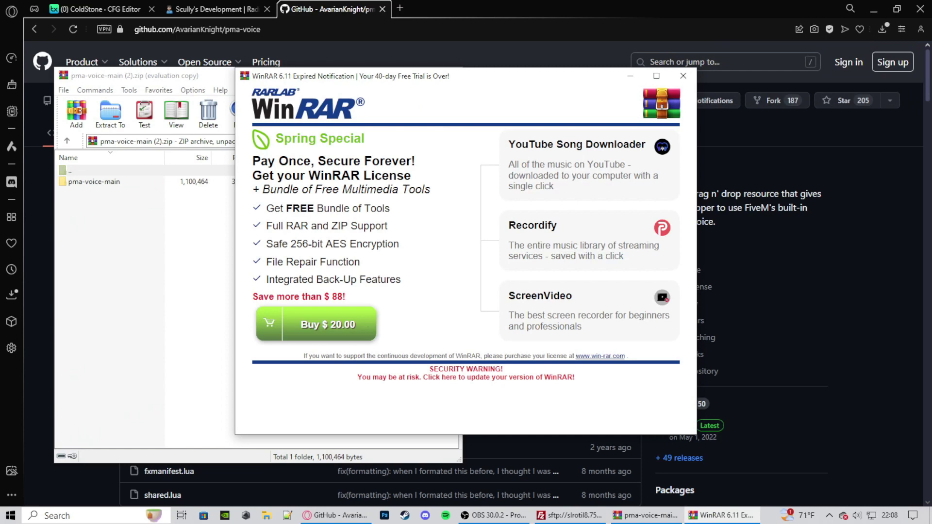
left_click(683, 76)
double_click(94, 182)
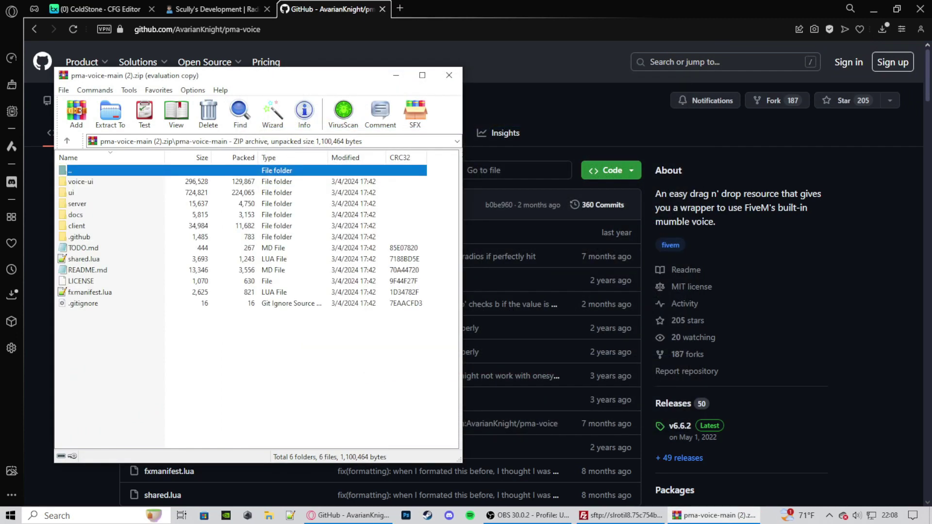
key("Return")
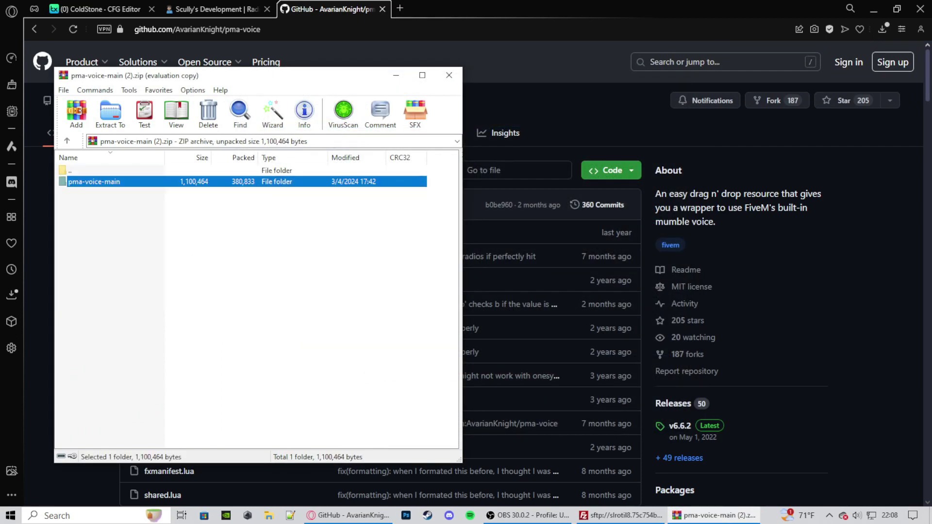
- Rename the pma-voice-main folder inside the archive to pma-voice and check its contents
key("F2")
key("End")
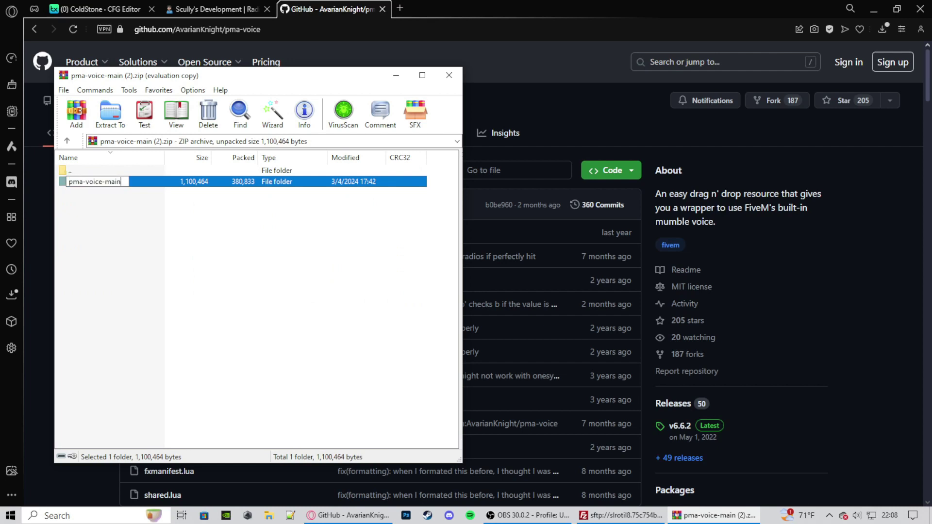
key("shift+Left")
key("shift+Left")
key("shift+Left")
key("shift+Left")
key("shift+Left")
key("BackSpace")
key("Return")
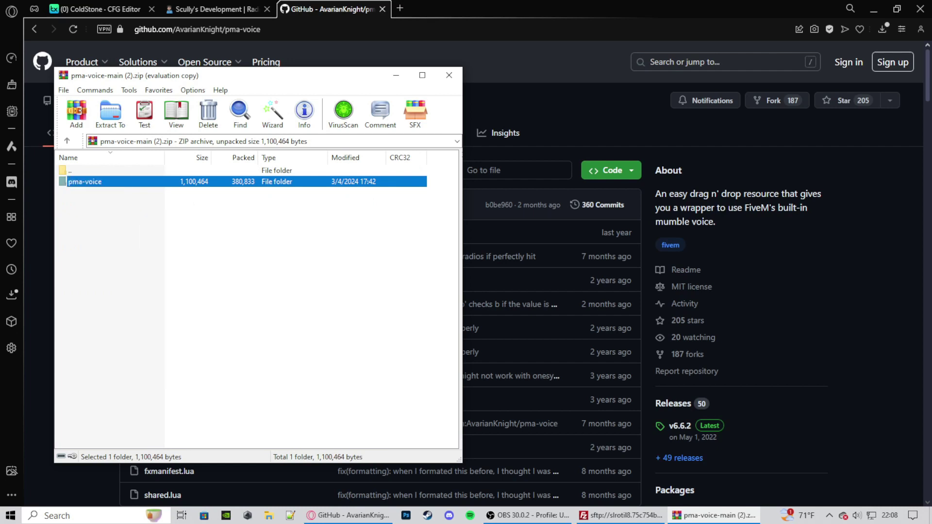
key("Return")
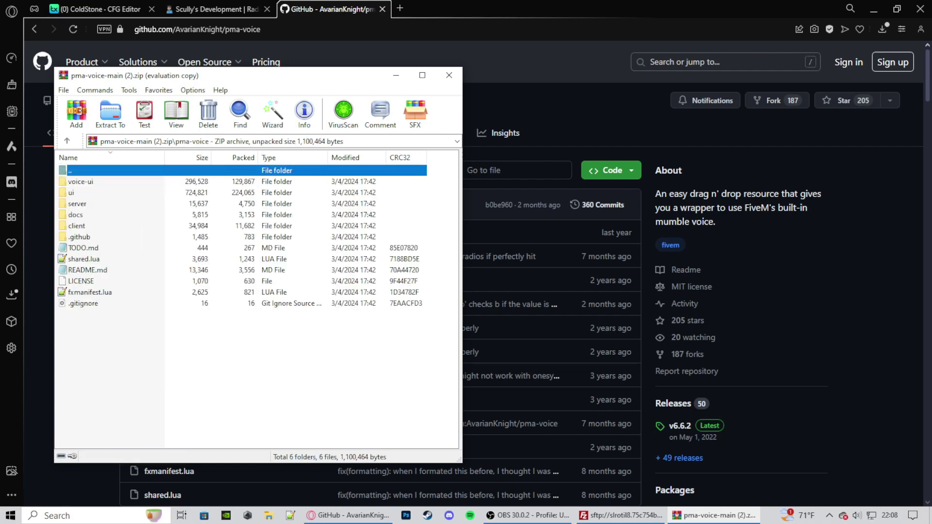
key("Return")
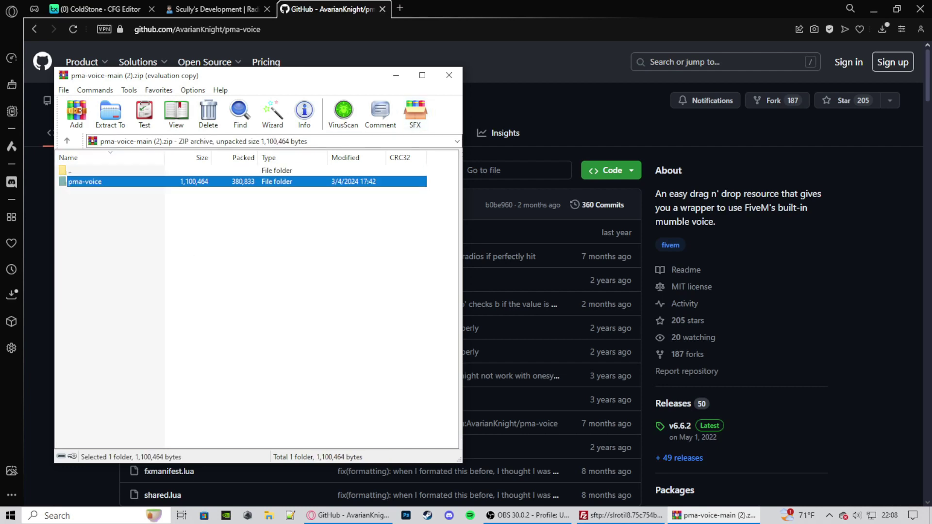
left_click(396, 76)
- Read the pma-voice README notes and check the end of the server configuration in the CFG Editor
scroll(396, 75, "down", 6)
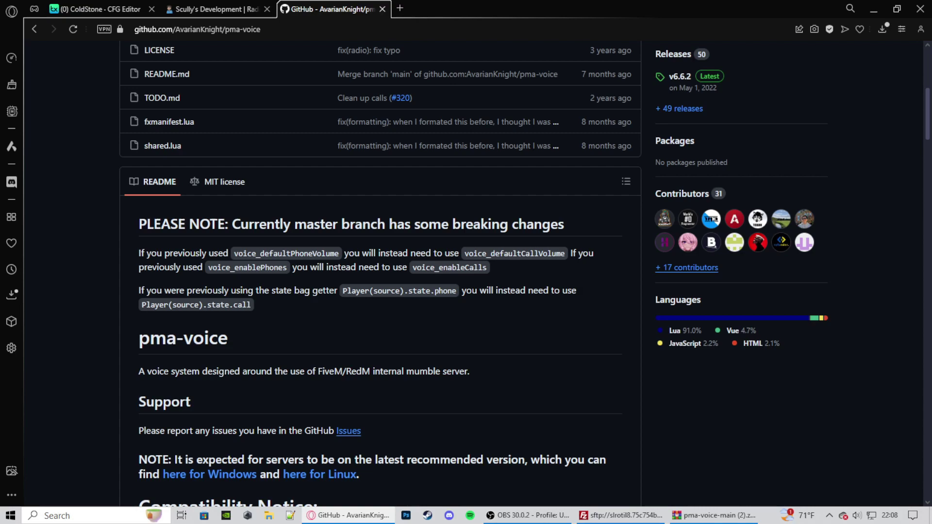
scroll(128, 399, "down", 1)
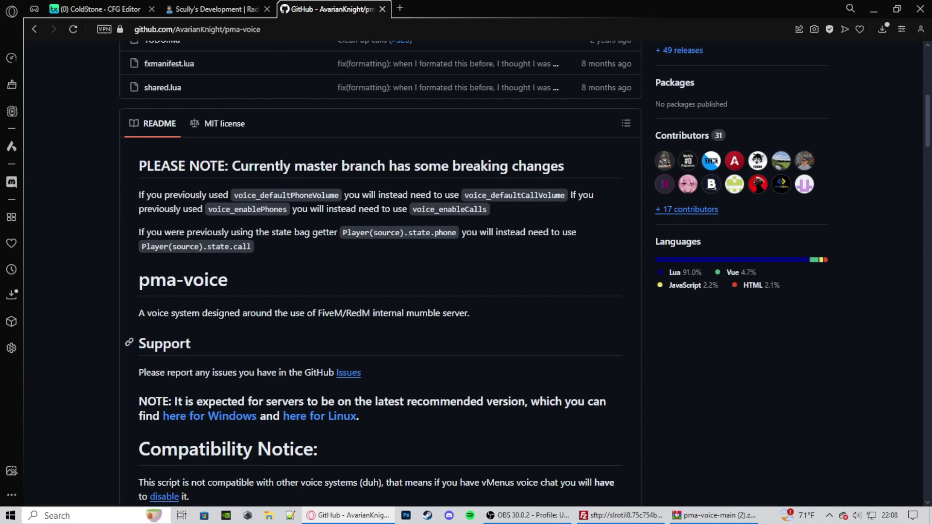
scroll(380, 273, "down", 3)
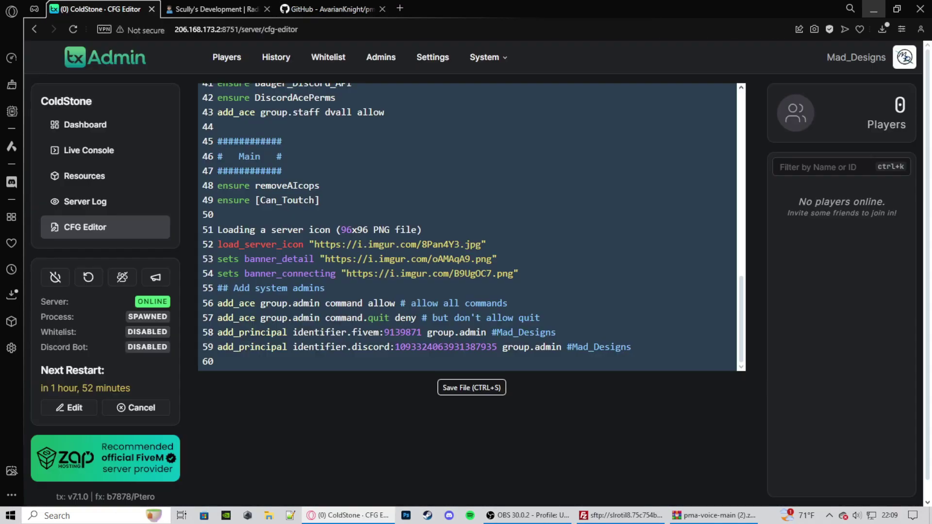
- Open Voice scripts.rar from the desktop beside FileZilla and dismiss the WinRAR trial notice
left_click(873, 8)
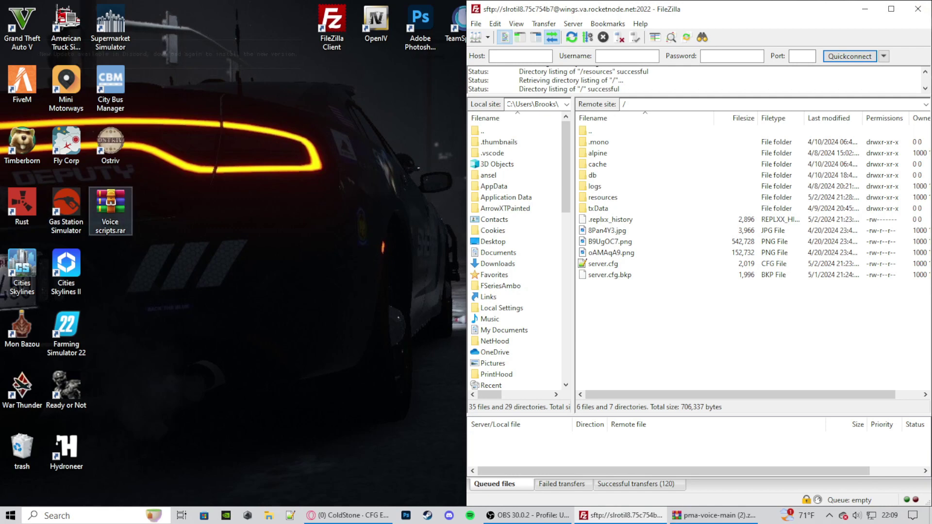
double_click(110, 211)
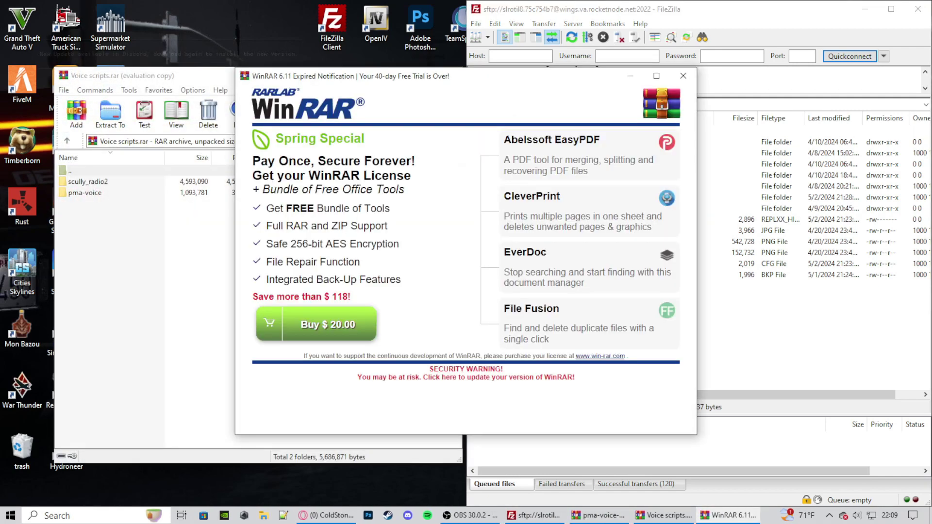
left_click(684, 76)
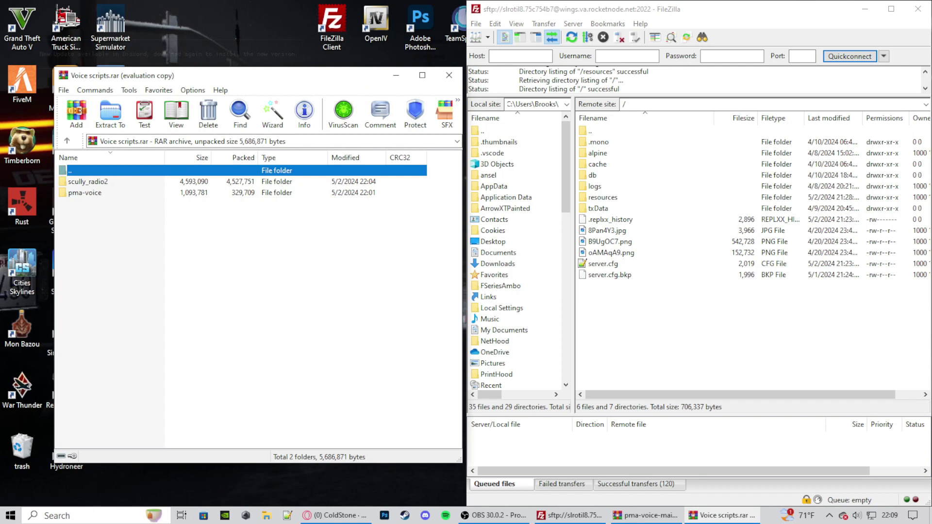
- Create a directory named [Voice] inside the server's resources folder and open it
double_click(602, 197)
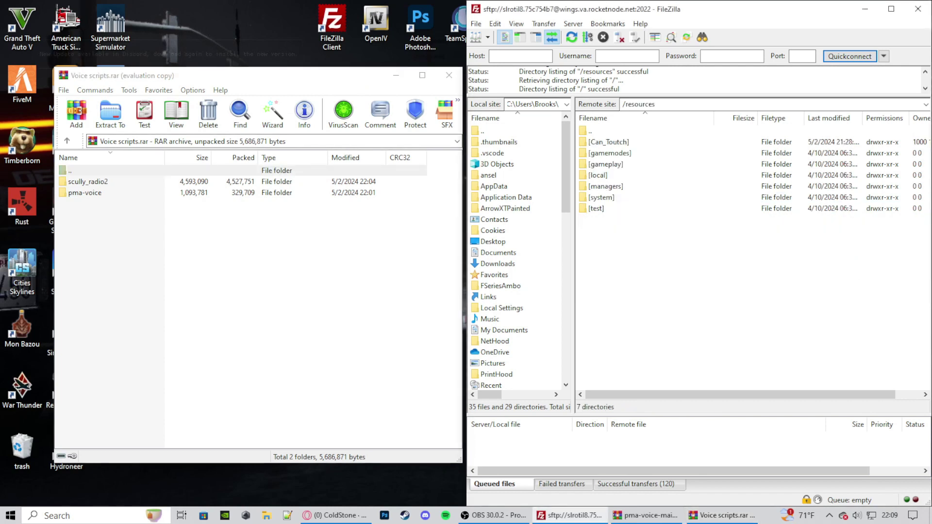
right_click(631, 244)
left_click(675, 295)
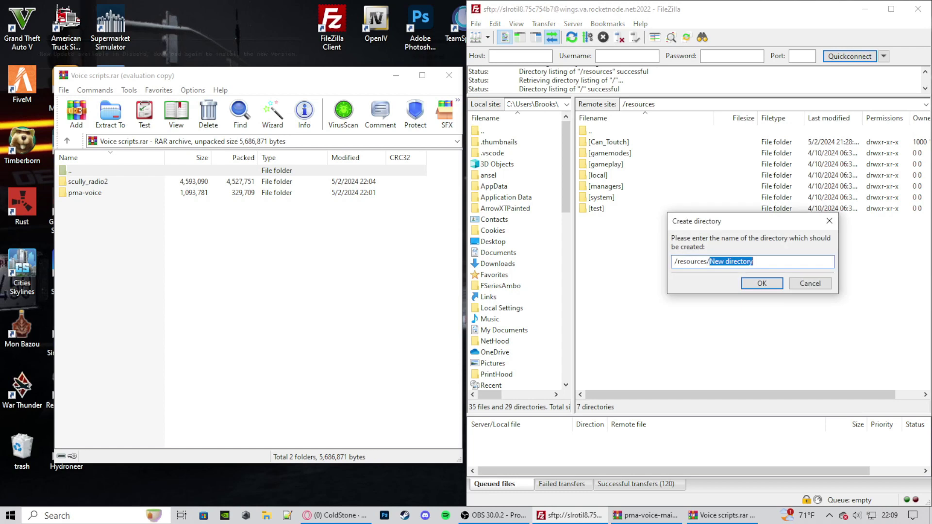
type("[Voice]")
key("Return")
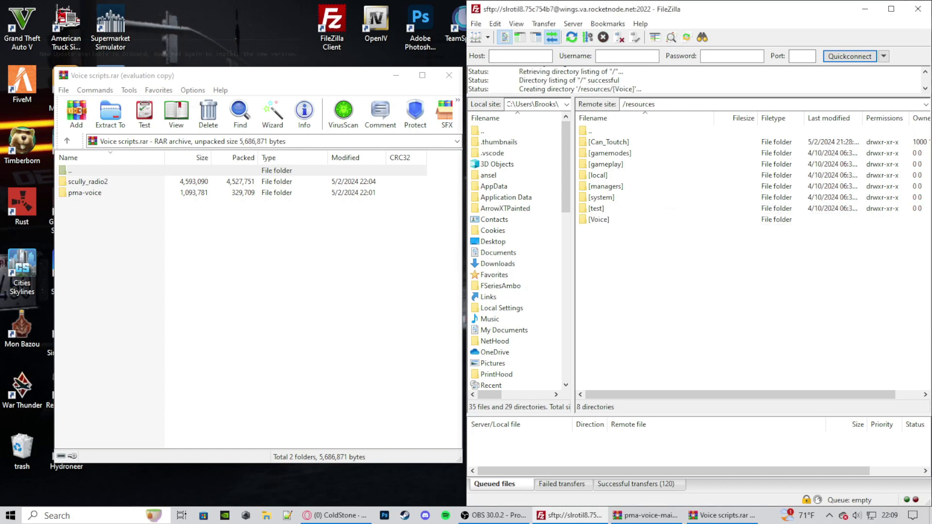
double_click(598, 220)
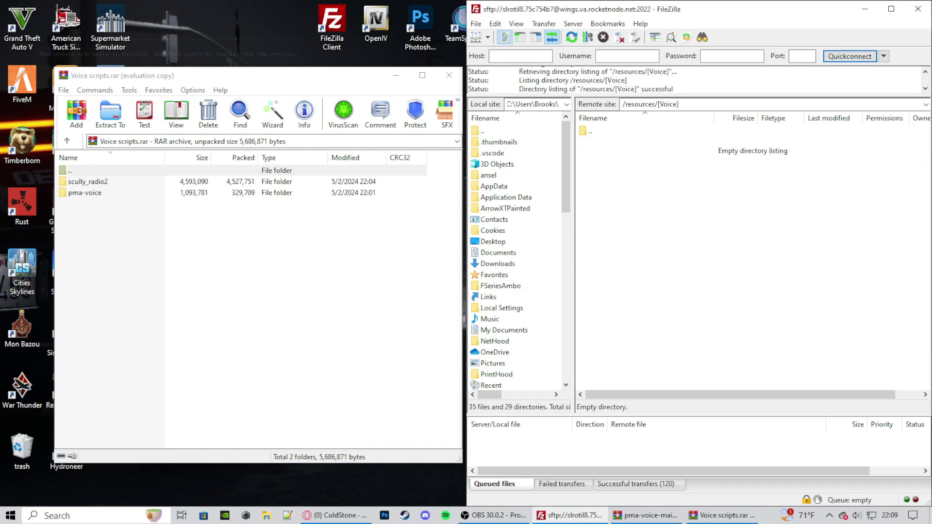
- Upload the pma-voice and scully_radio2 folders from the archive into [Voice], and return to the resources directory
left_click(85, 193)
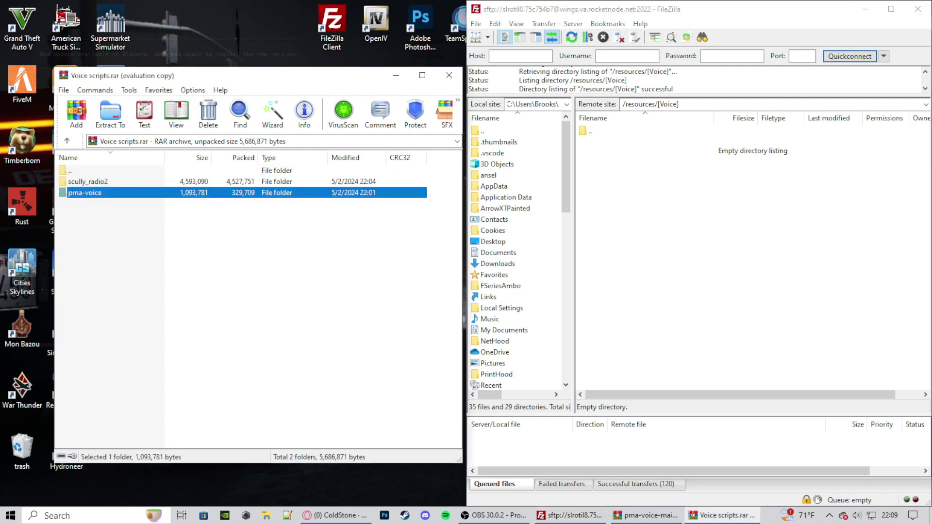
left_click_drag(84, 193, 728, 218)
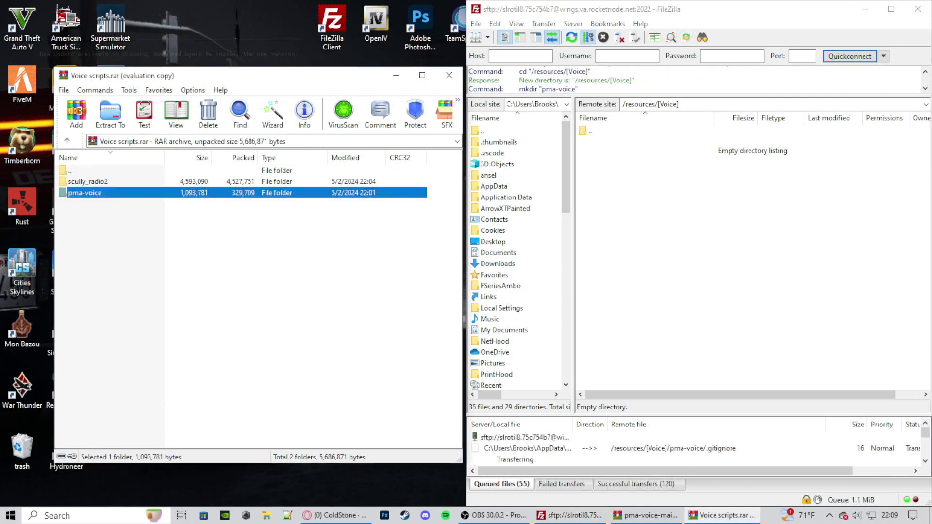
left_click(88, 182)
left_click_drag(88, 182, 728, 218)
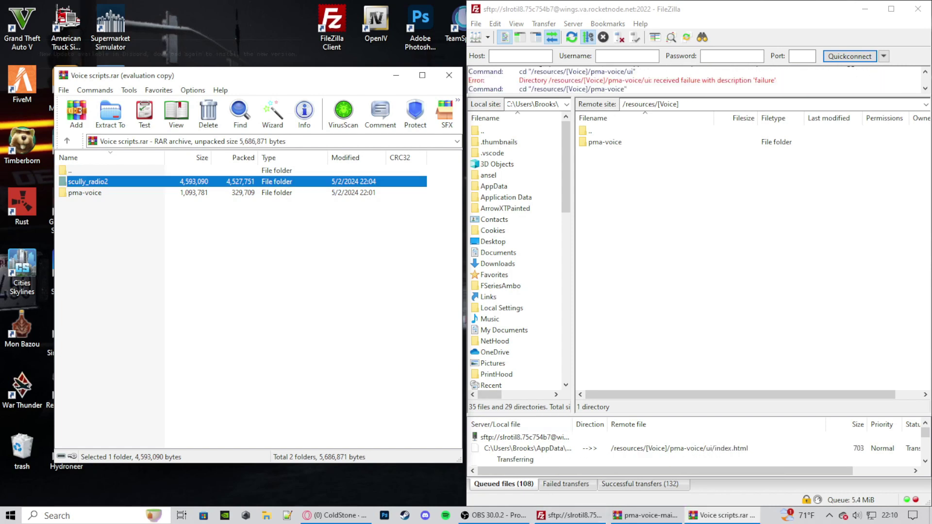
double_click(590, 131)
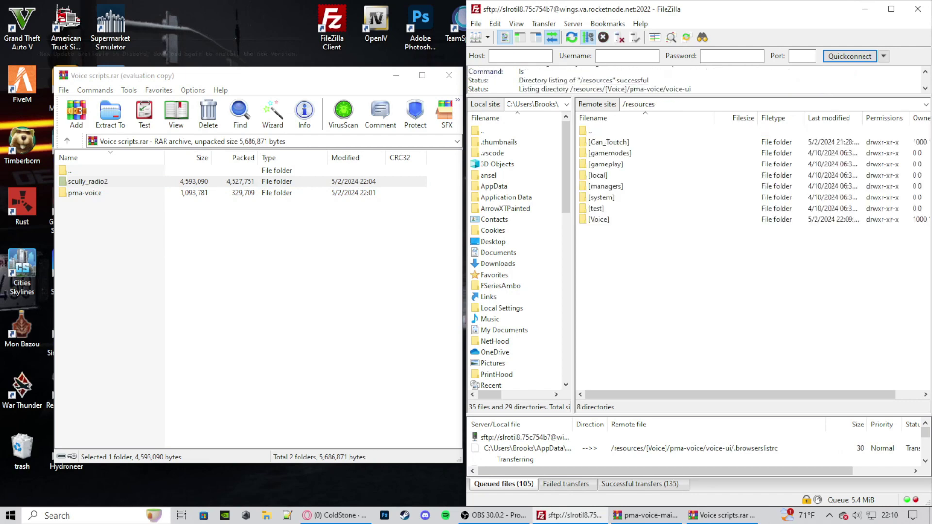
- Open server.cfg from the server's root directory for editing and locate the end of its Perms section
double_click(590, 131)
right_click(613, 262)
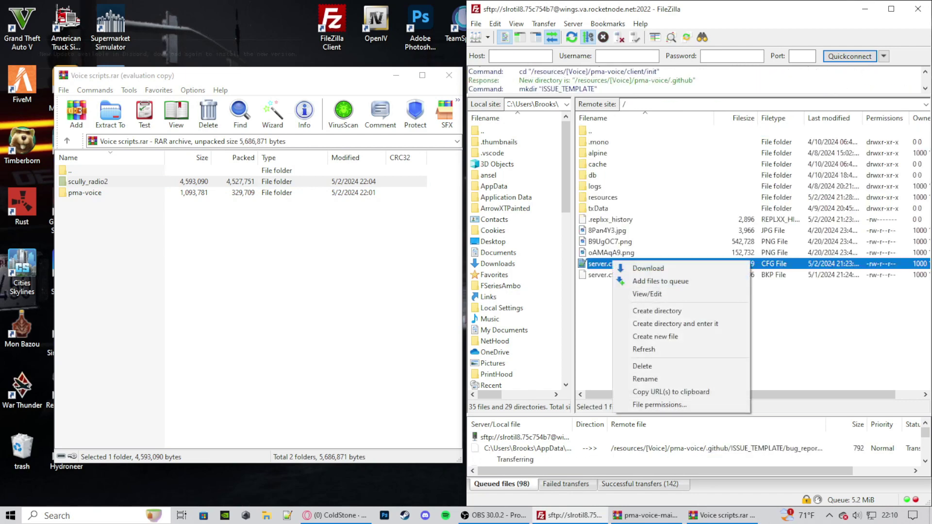
left_click(646, 294)
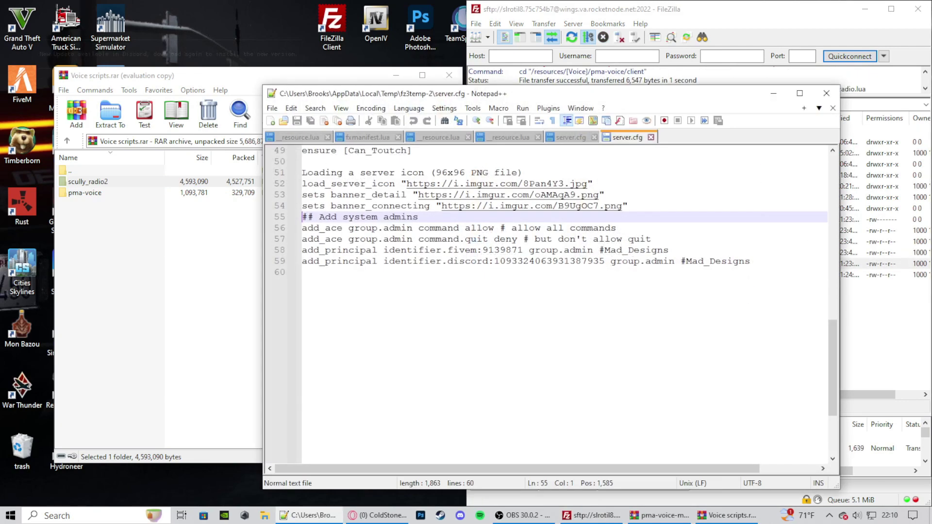
scroll(551, 305, "up", 6)
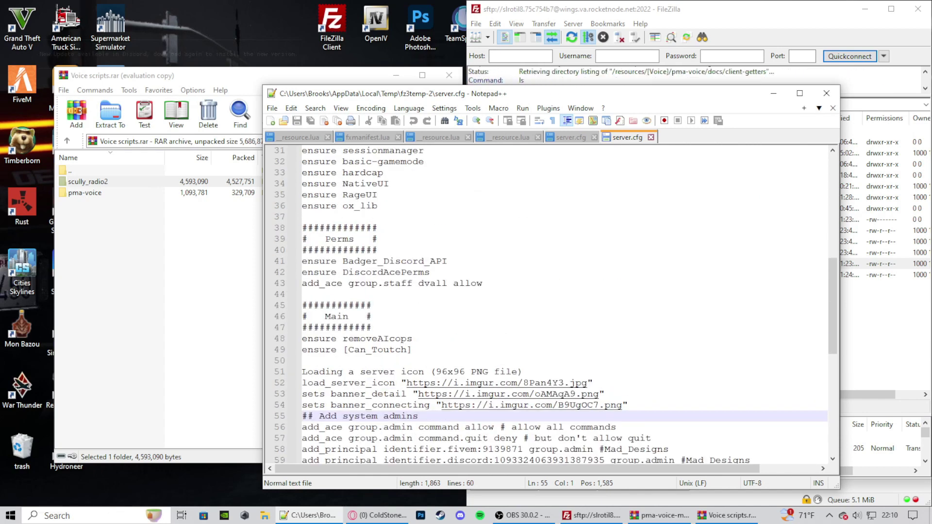
scroll(551, 305, "up", 7)
scroll(550, 305, "down", 3)
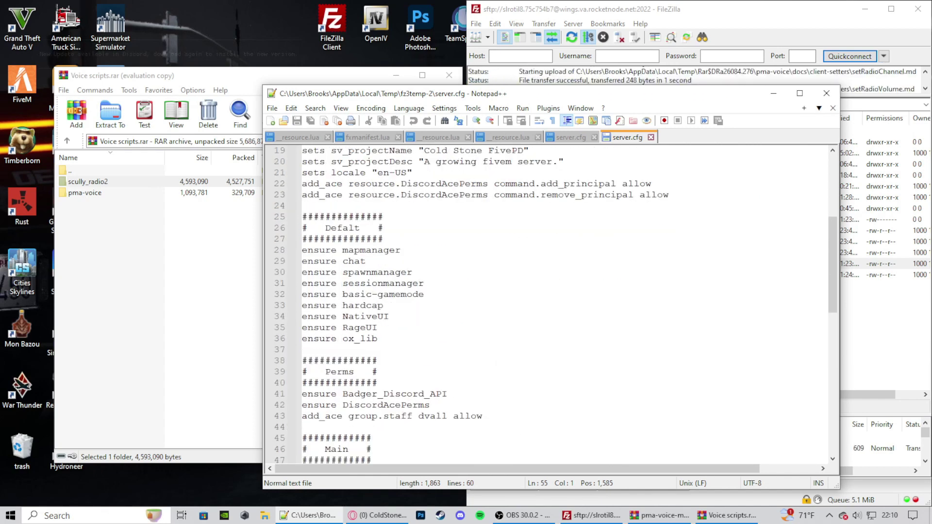
scroll(551, 305, "down", 2)
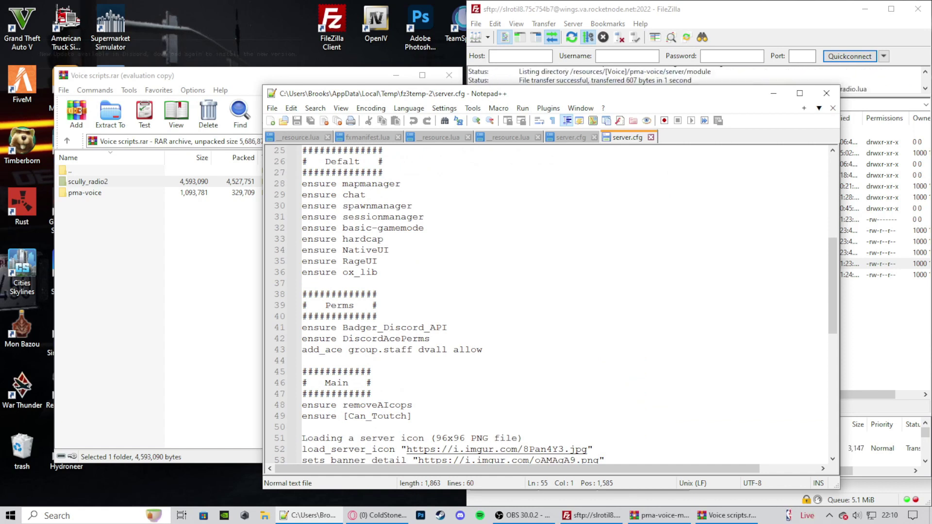
- Add a "####Voice####" heading on its own line between the Perms and Main sections, leaving a blank line above it
left_click(483, 349)
key("Return")
key("Return")
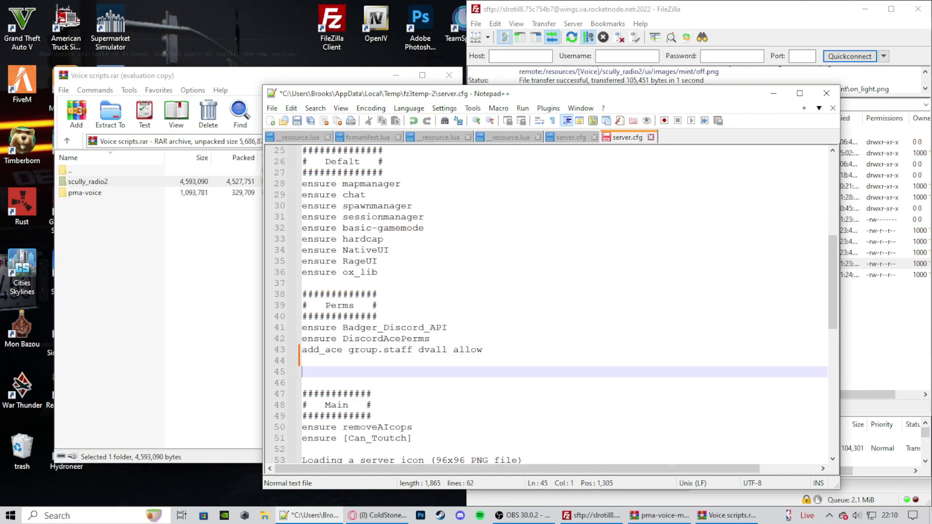
type("####")
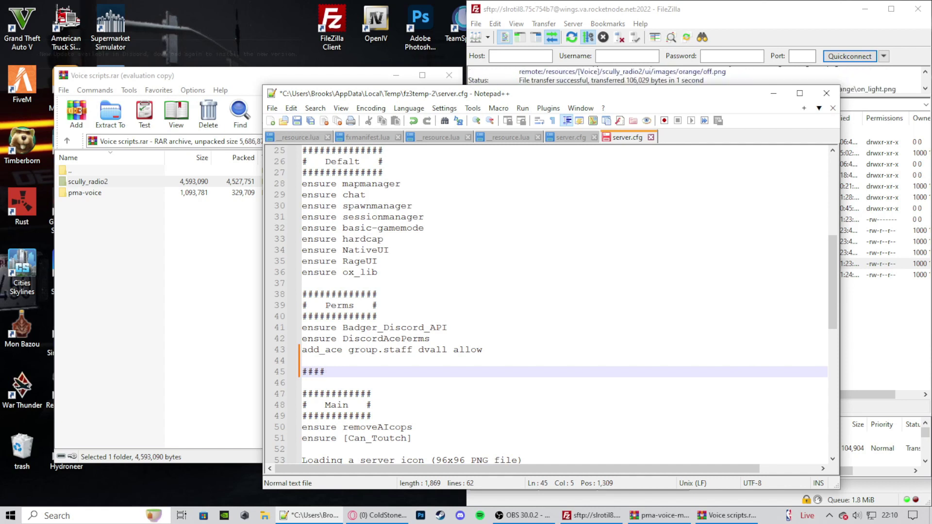
type("Voi")
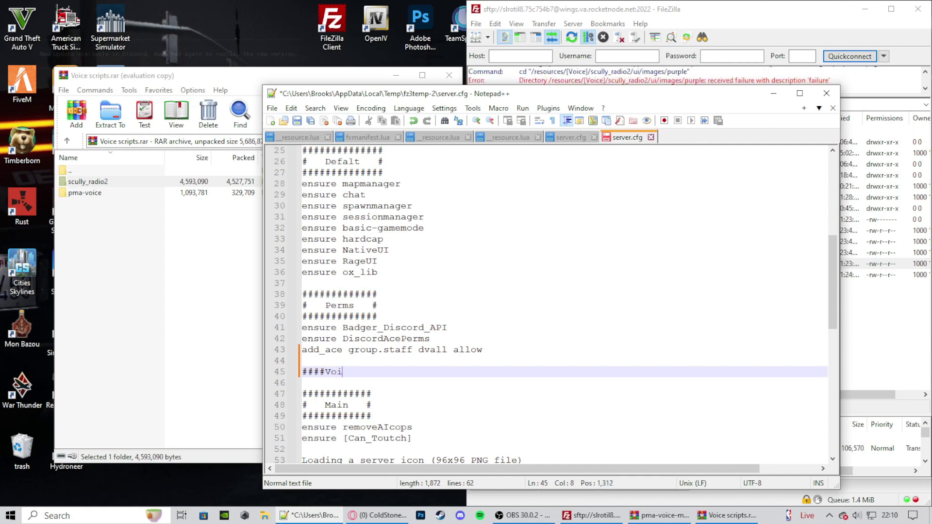
type("ce")
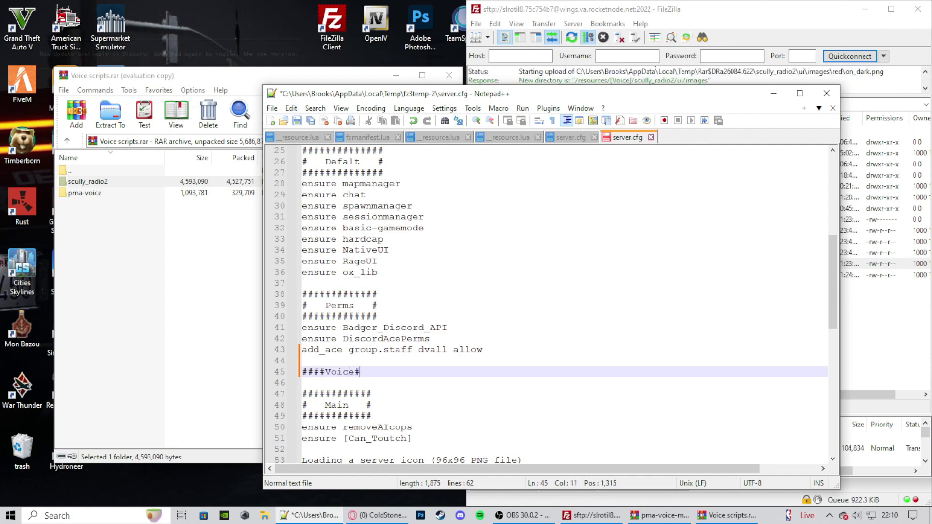
type("####")
key("Return")
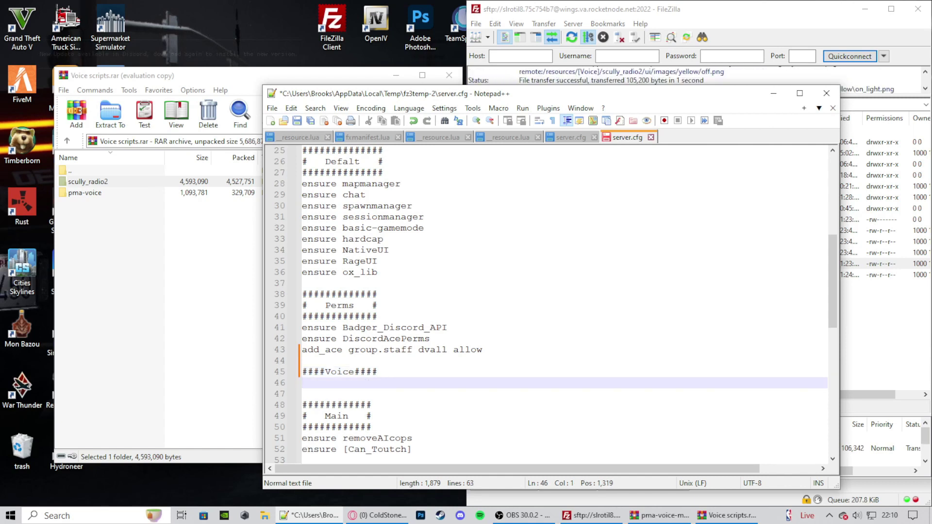
- Add the line "ensure [Voice]" under the Voice heading, start a new line below it, and close the Voice scripts.rar archive window
type("ensure")
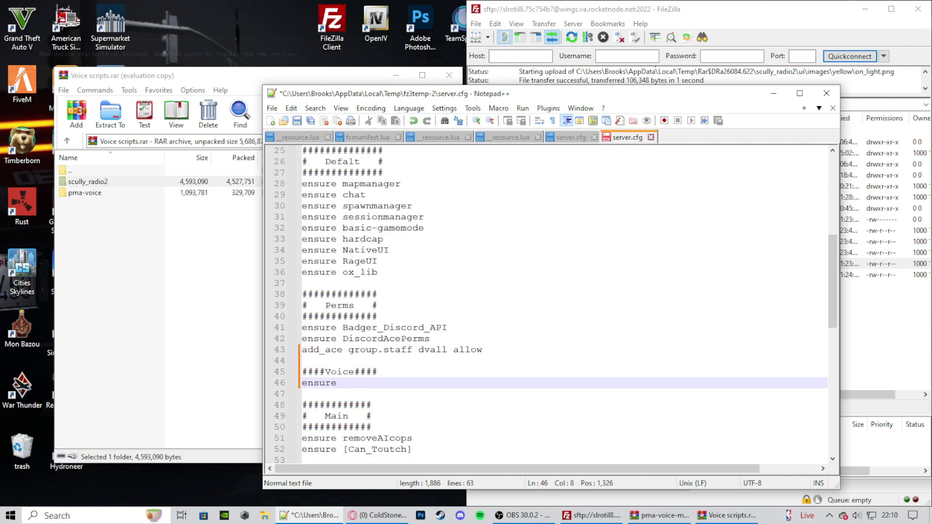
type(" [Voic")
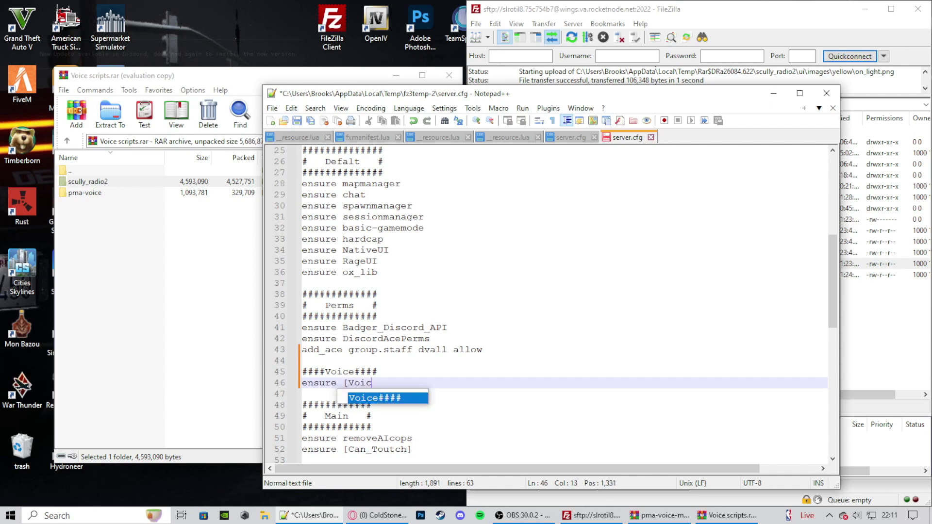
type("e]")
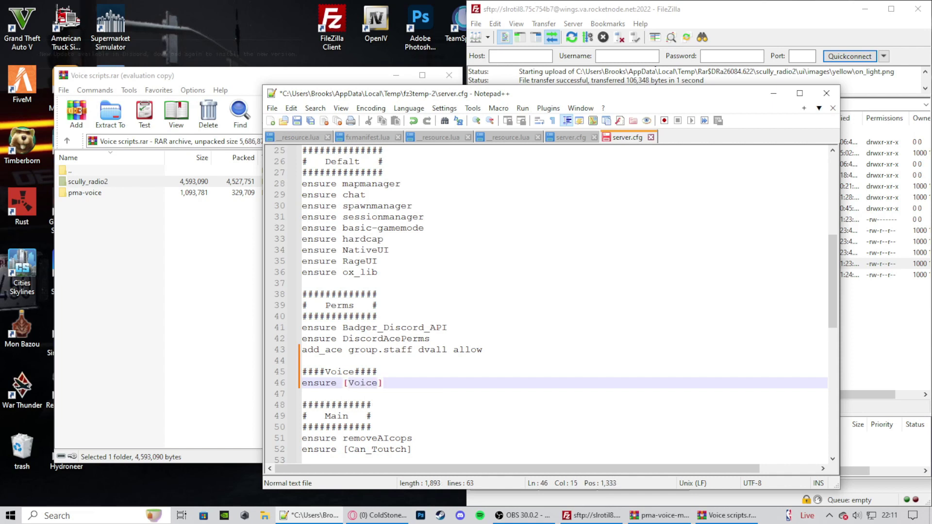
key("alt+Tab")
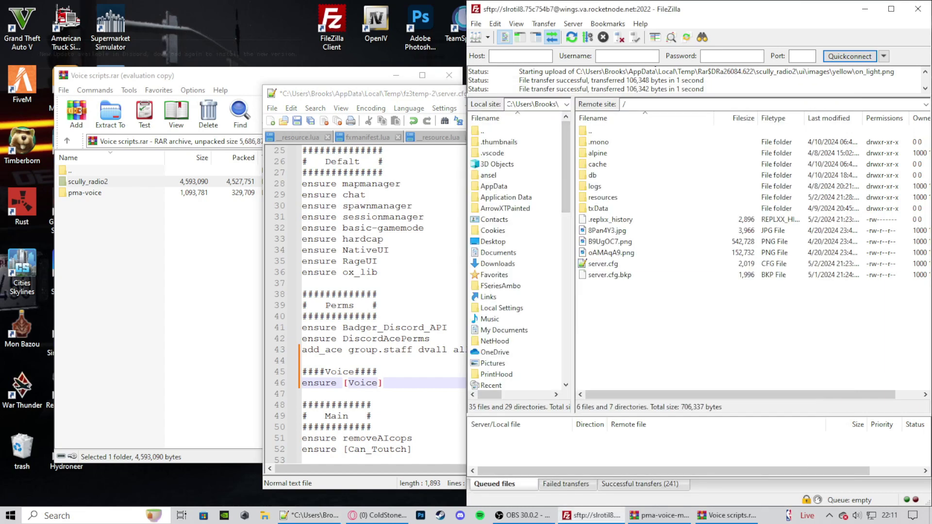
key("alt+Tab")
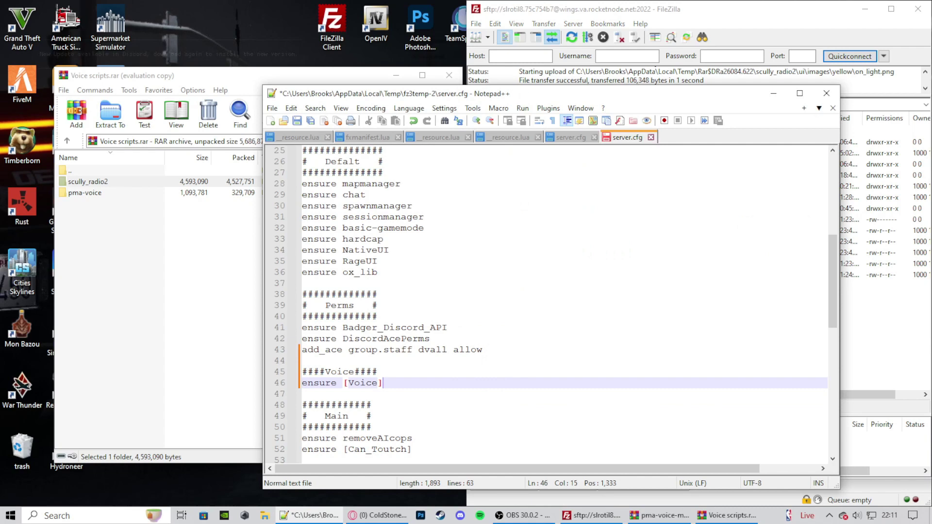
key("Return")
left_click(258, 292)
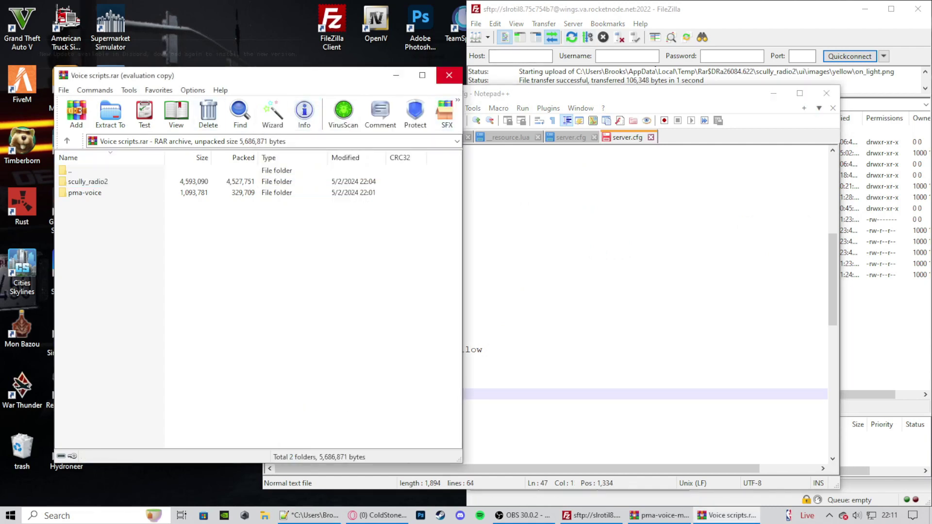
key("alt+F4")
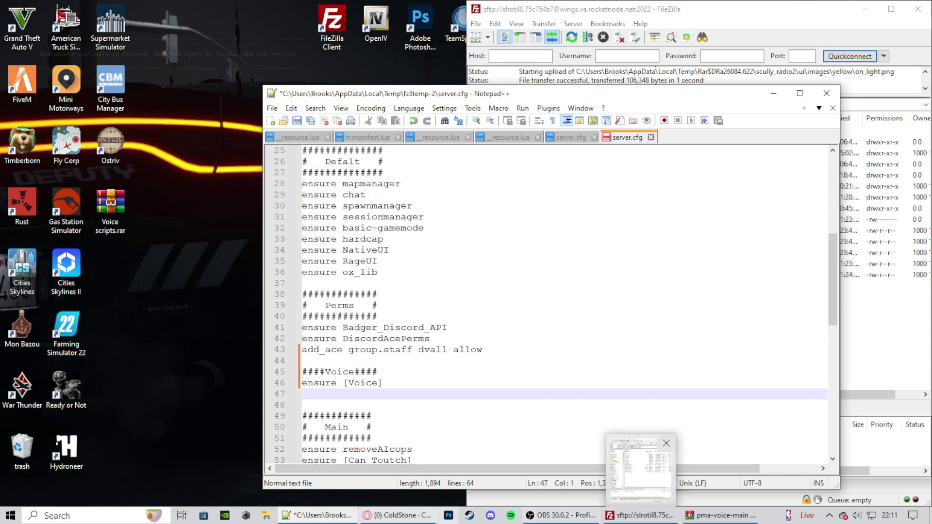
- Copy voice_defaultRadioVolume from the pma-voice README in the browser and add it to server.cfg below "ensure [Voice]" with the value 80
left_click(397, 516)
left_click(328, 9)
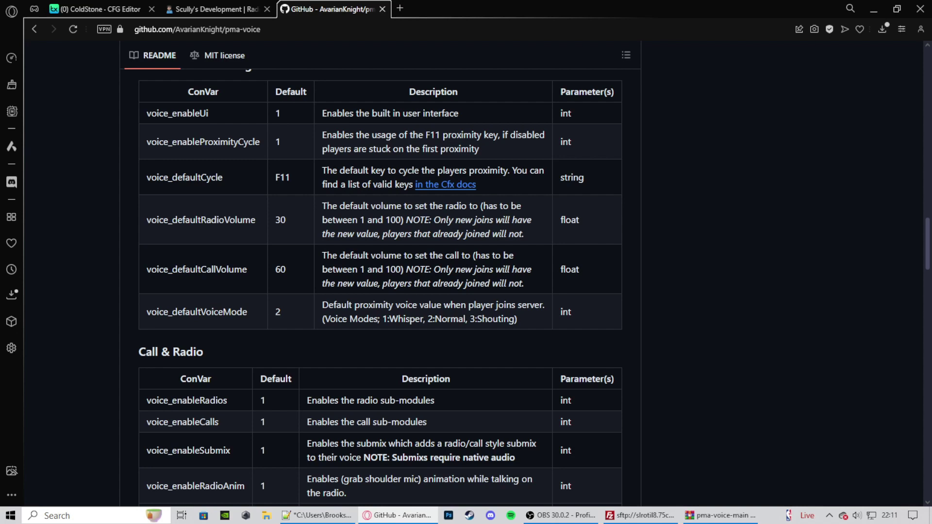
left_click_drag(146, 220, 256, 220)
key("ctrl+c")
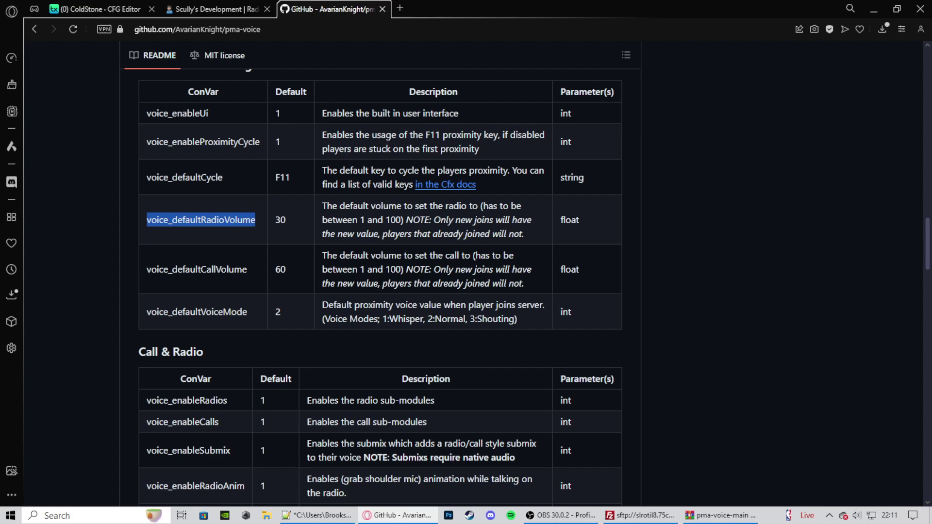
left_click(318, 515)
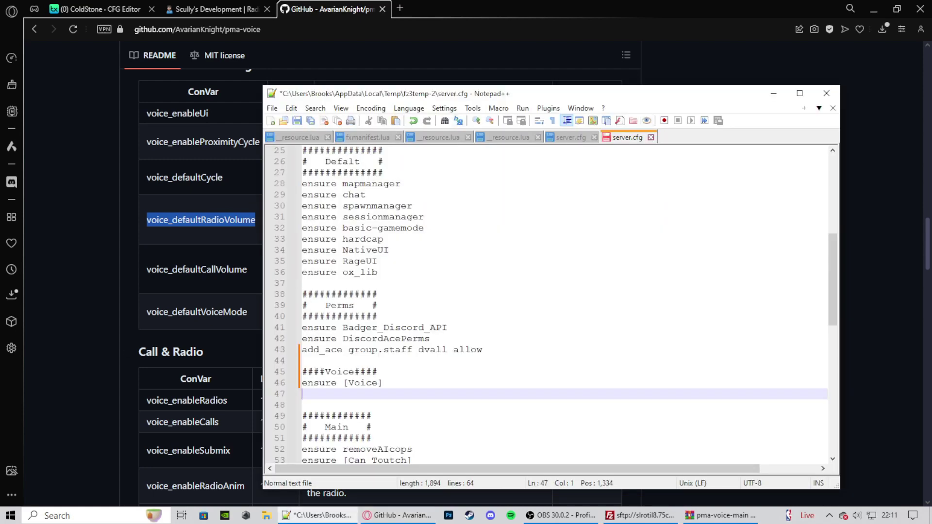
key("ctrl+v")
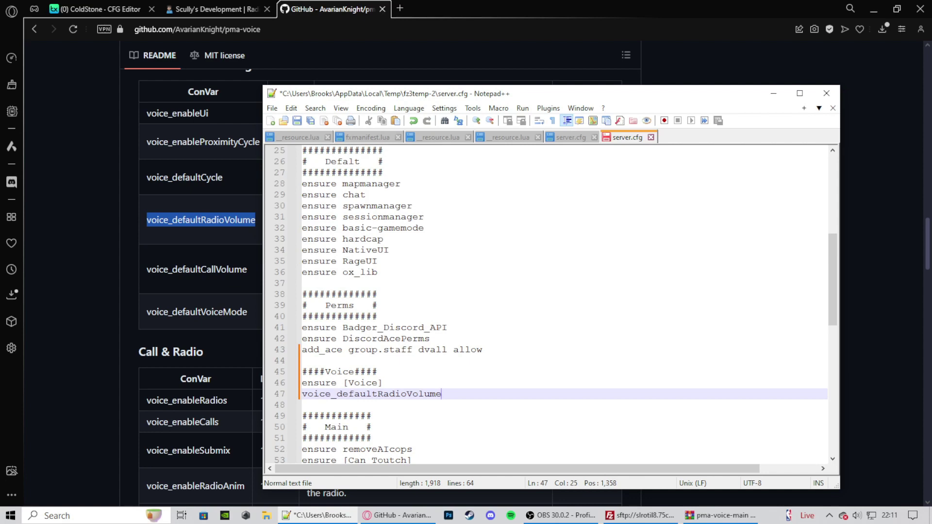
left_click_drag(581, 100, 629, 43)
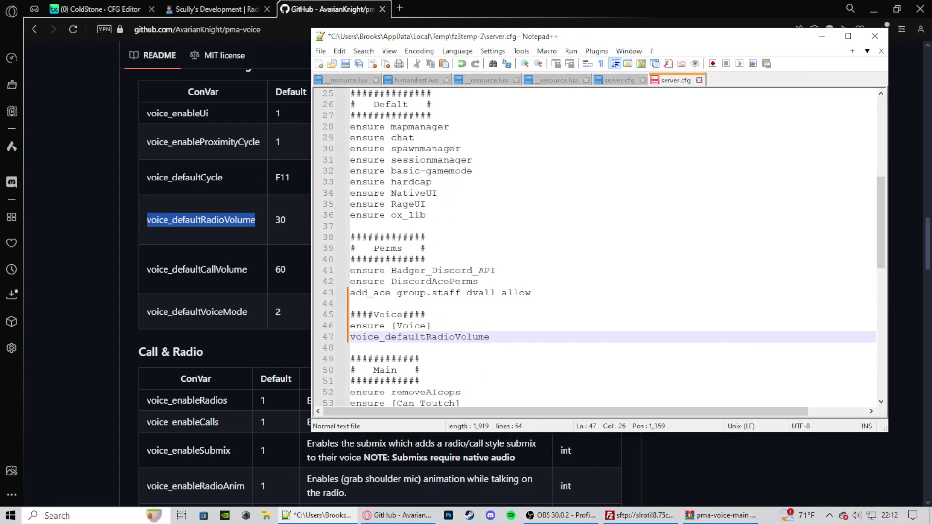
type("80")
key("Return")
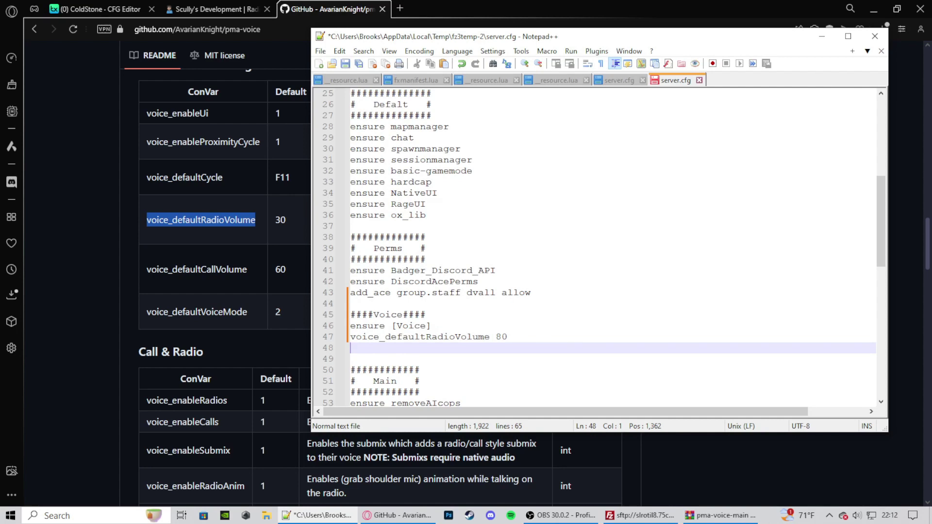
- Return to the pma-voice README in the browser and examine the voice_defaultVoiceMode default and its available voice modes
key("alt+Tab")
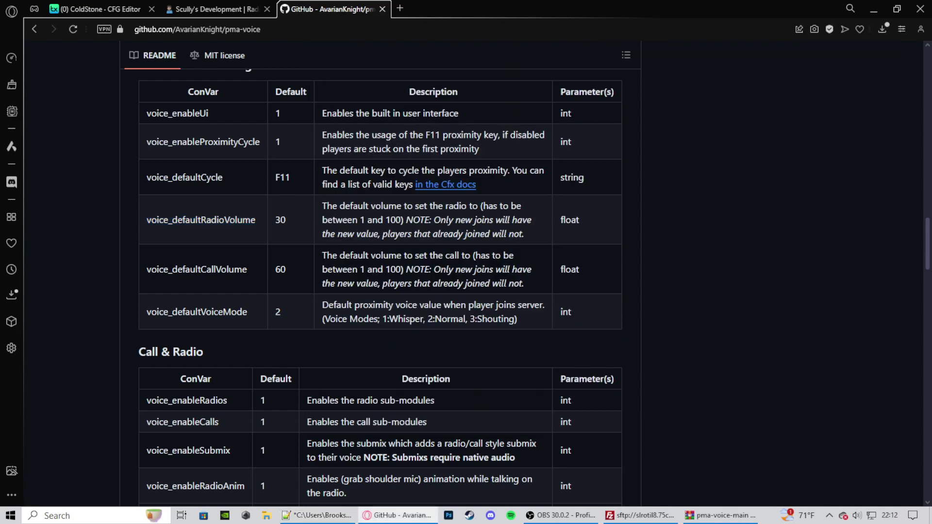
left_click_drag(248, 312, 147, 312)
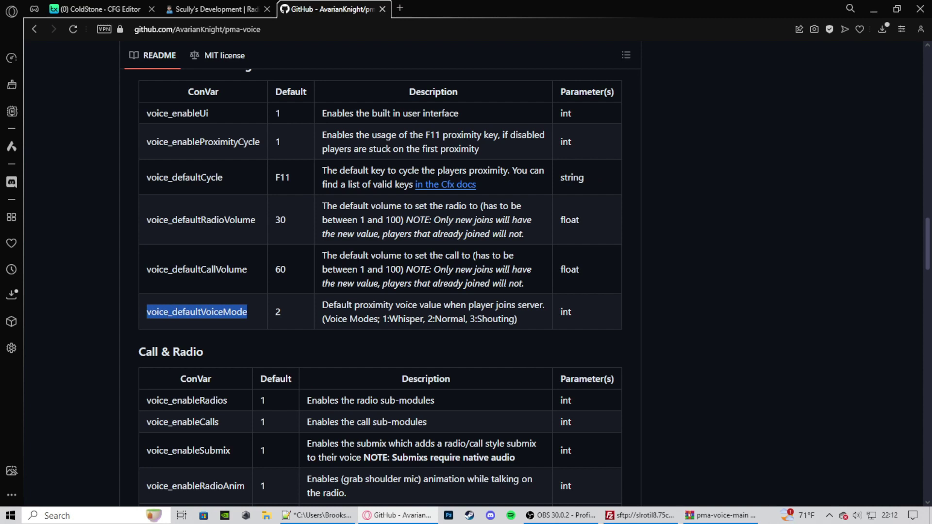
double_click(277, 311)
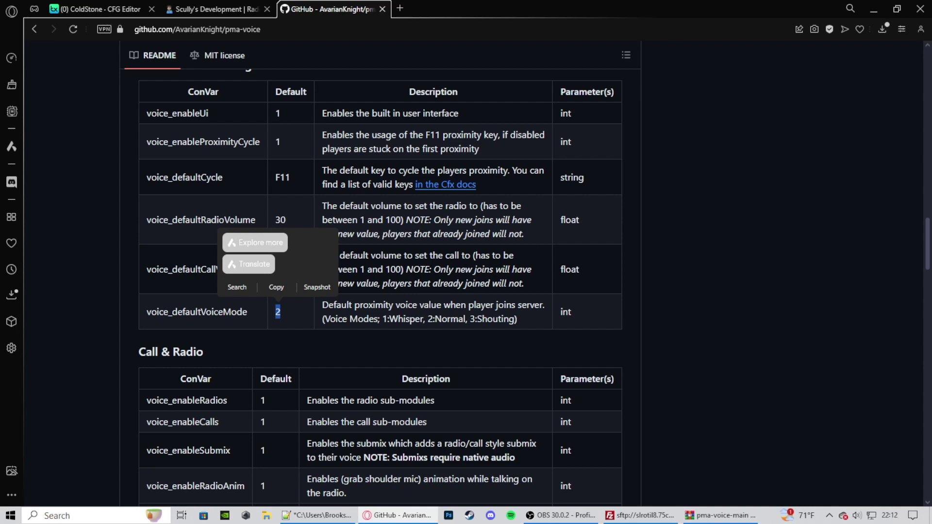
left_click_drag(378, 319, 515, 319)
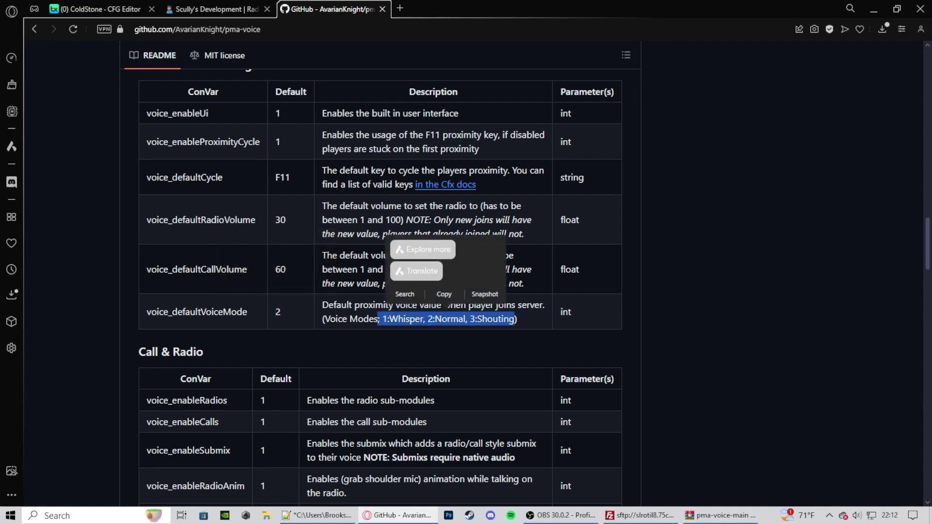
left_click(515, 319)
left_click_drag(427, 319, 464, 319)
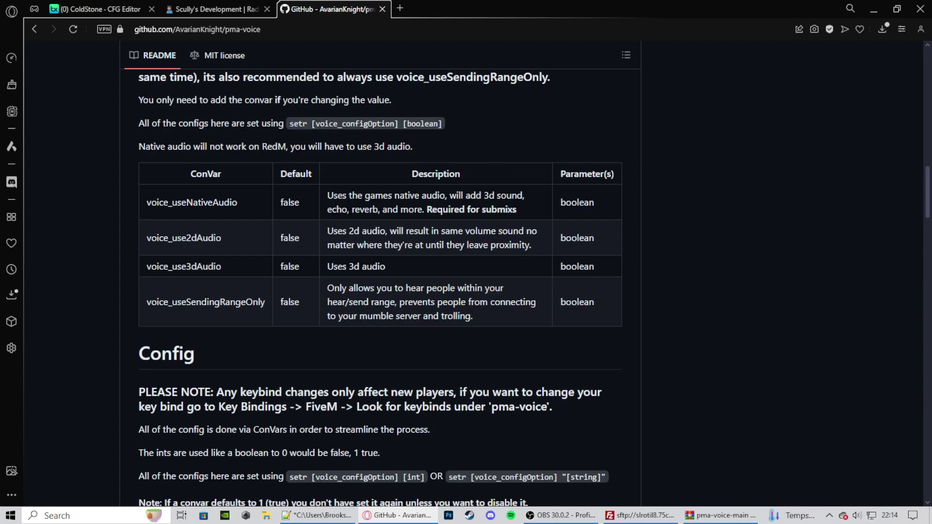
- Copy voice_useNativeAudio from the README and add it to server.cfg below the radio volume line with the value true
left_click_drag(237, 202, 147, 202)
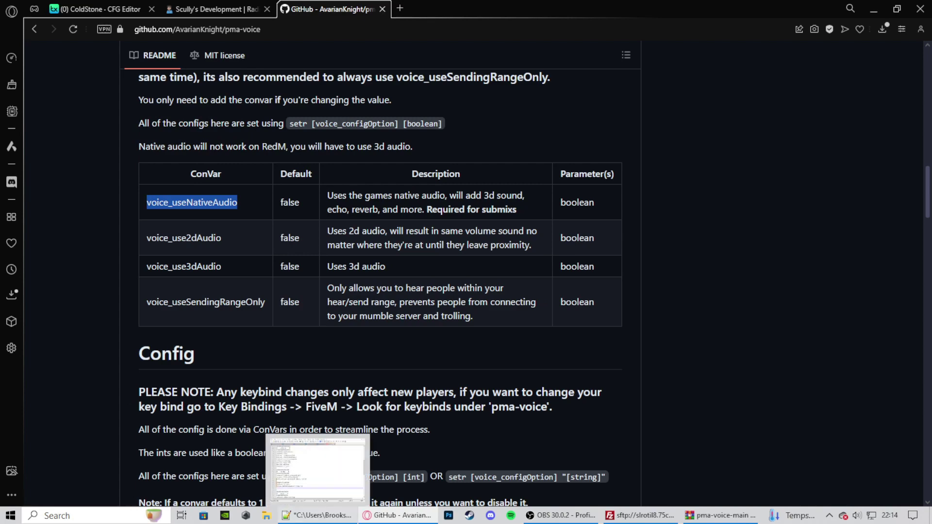
left_click(318, 516)
key("ctrl+v")
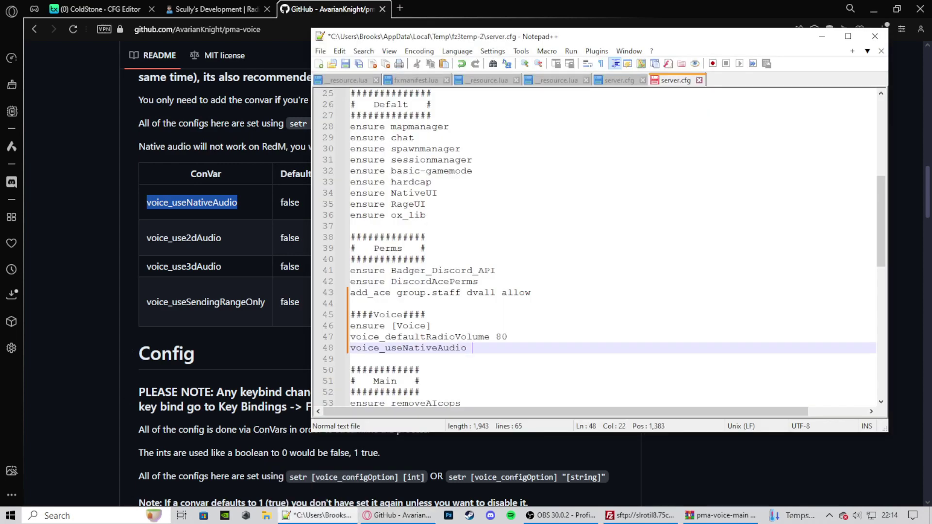
type("true")
- Return to the README in the browser and examine the voice_use2dAudio and voice_use3dAudio options in the audio table
left_click(209, 203)
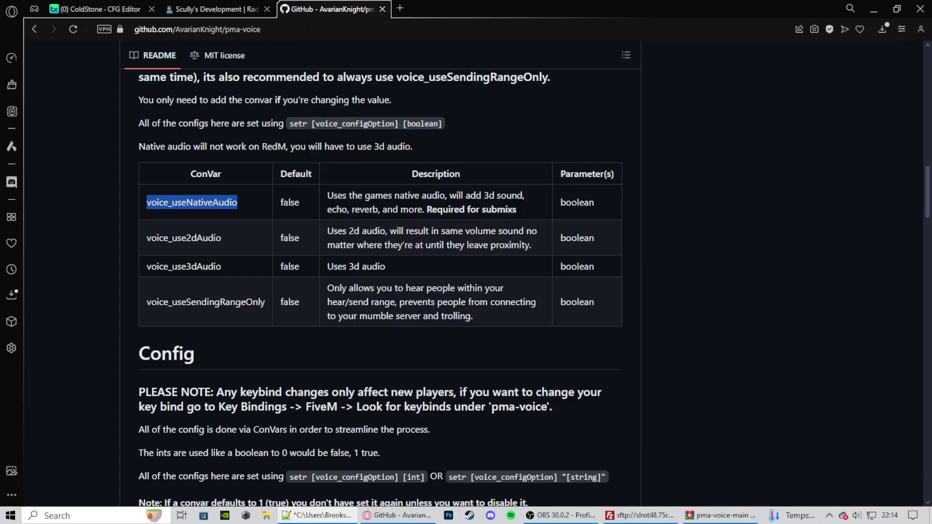
left_click_drag(222, 238, 147, 238)
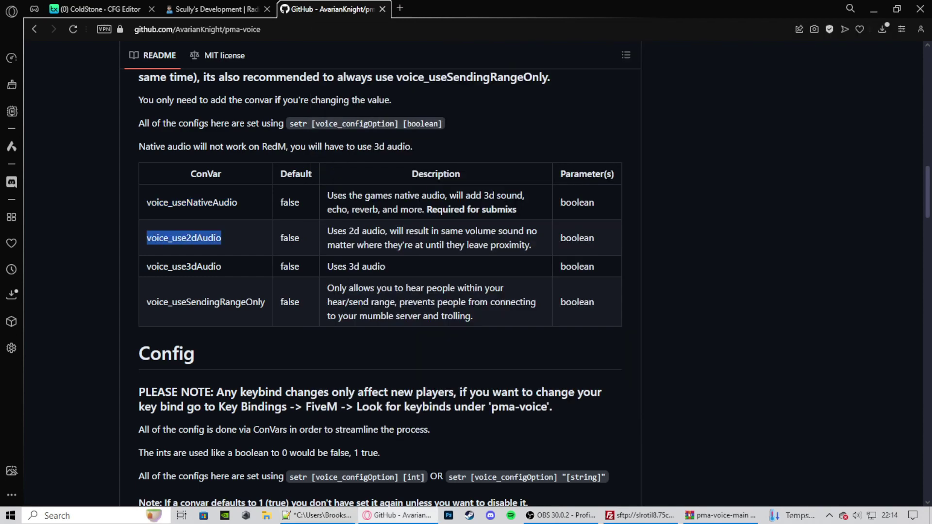
left_click_drag(221, 266, 147, 266)
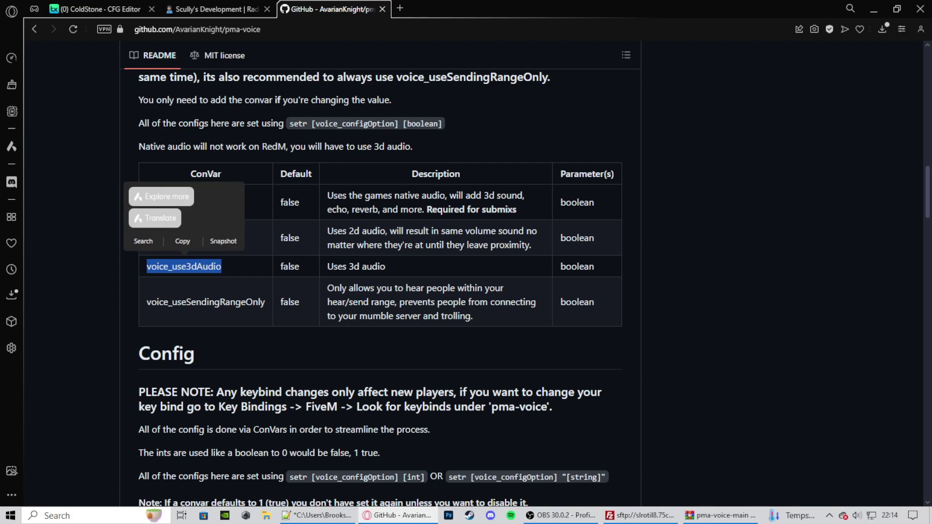
left_click(185, 266)
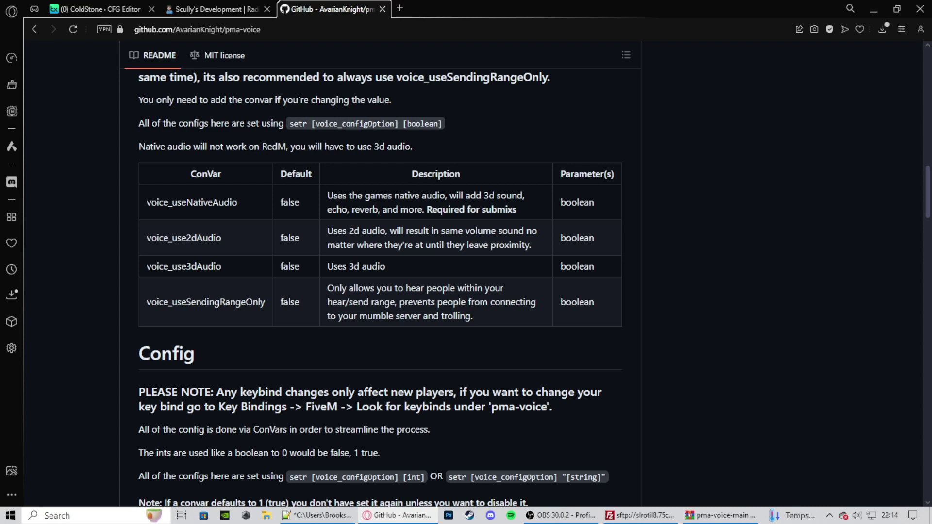
left_click_drag(222, 267, 147, 267)
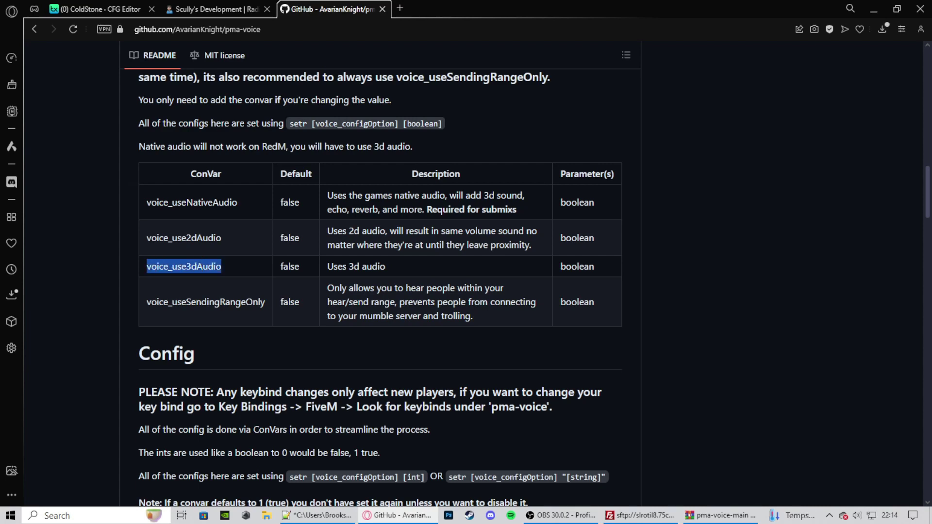
- Copy voice_use3dAudio from the README and add it to server.cfg below the native audio line with the value true
key("ctrl+c")
left_click(318, 516)
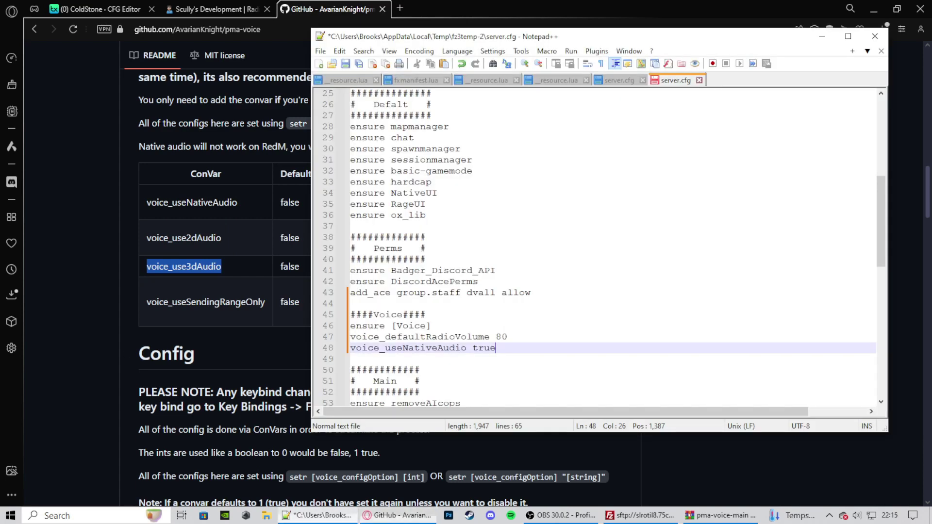
left_click(351, 303)
left_click(496, 348)
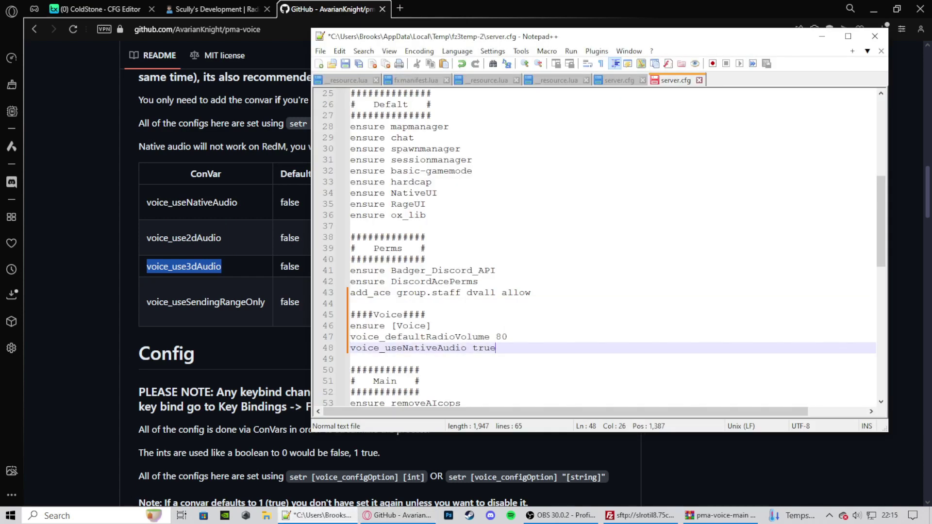
key("Return")
key("ctrl+v")
type("true")
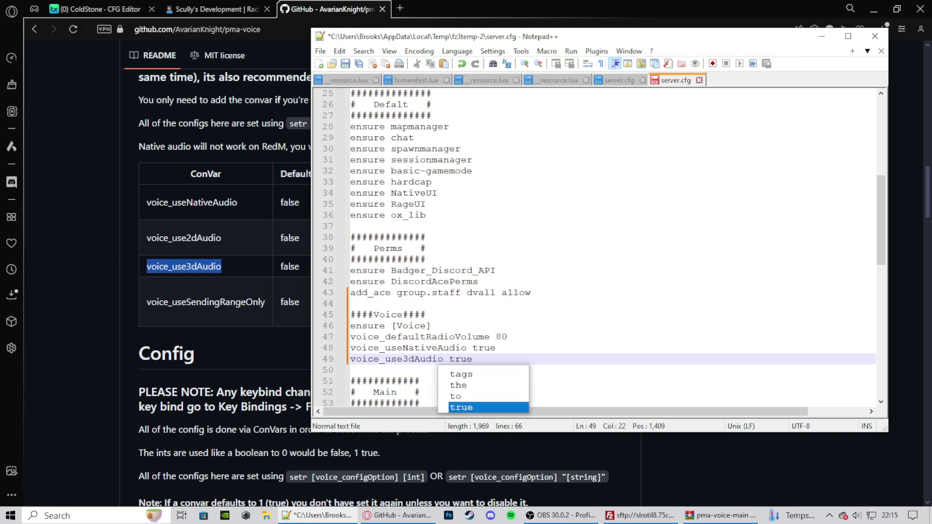
- Return to the pma-voice README in the browser and examine the note above the audio options table
left_click(184, 267)
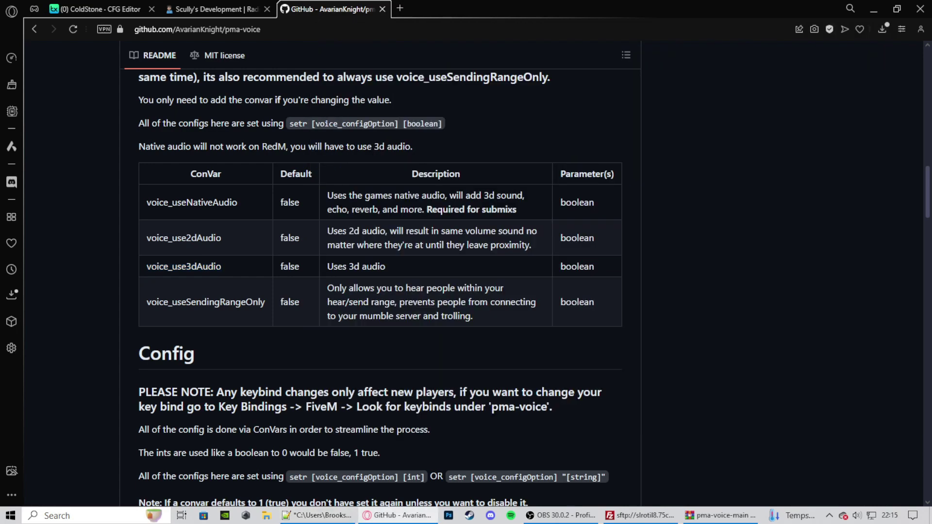
scroll(380, 272, "up", 2)
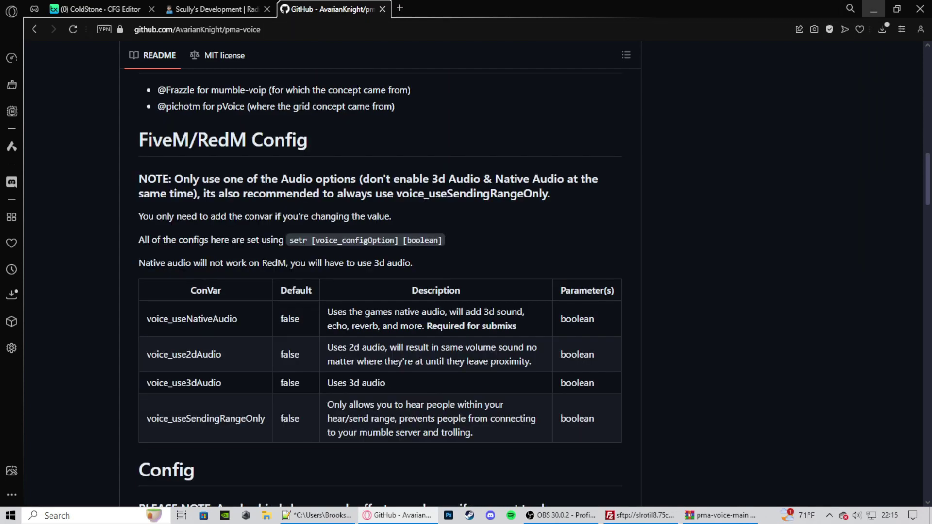
left_click(874, 9)
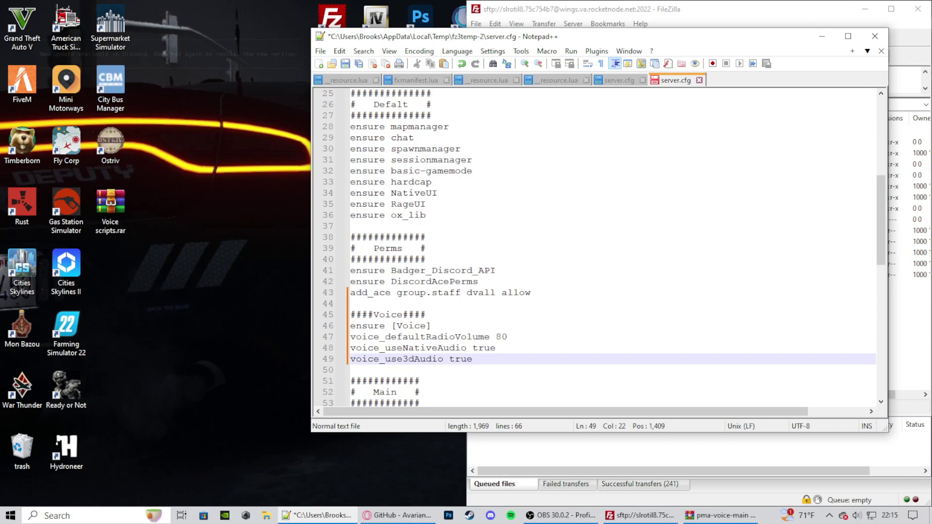
- Save server.cfg, close Notepad++ and upload the changed file back to the server
left_click(320, 51)
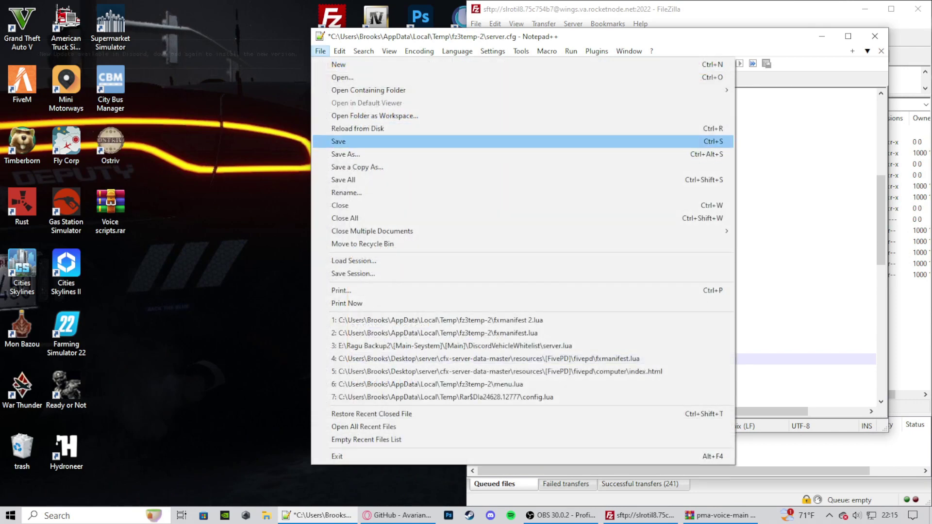
left_click(339, 142)
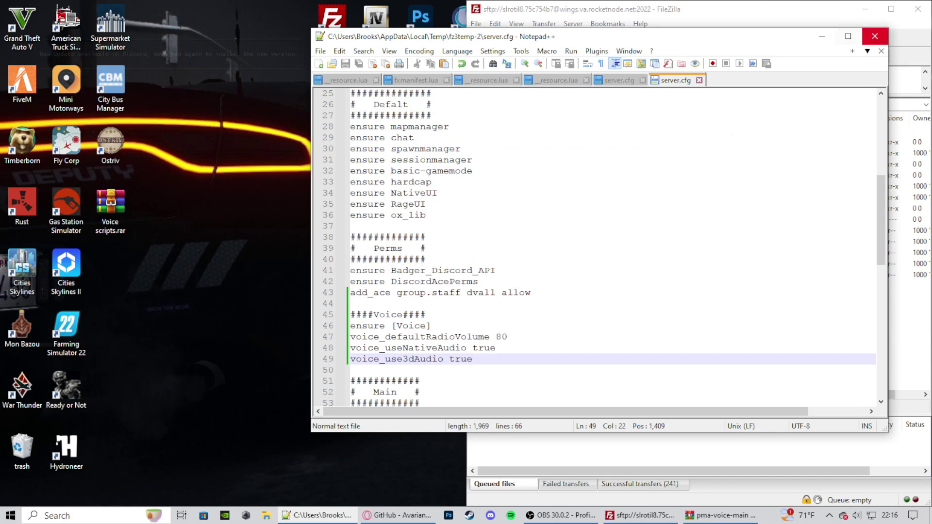
left_click(875, 36)
left_click(732, 302)
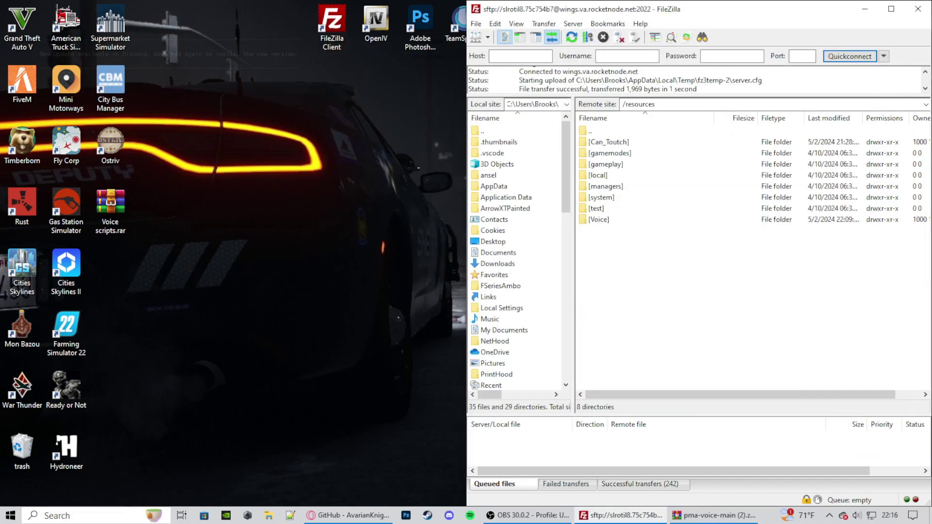
- Open config.lua from the remote [Voice]/scully_radio2 folder for editing in a maximized Notepad++ window
double_click(598, 219)
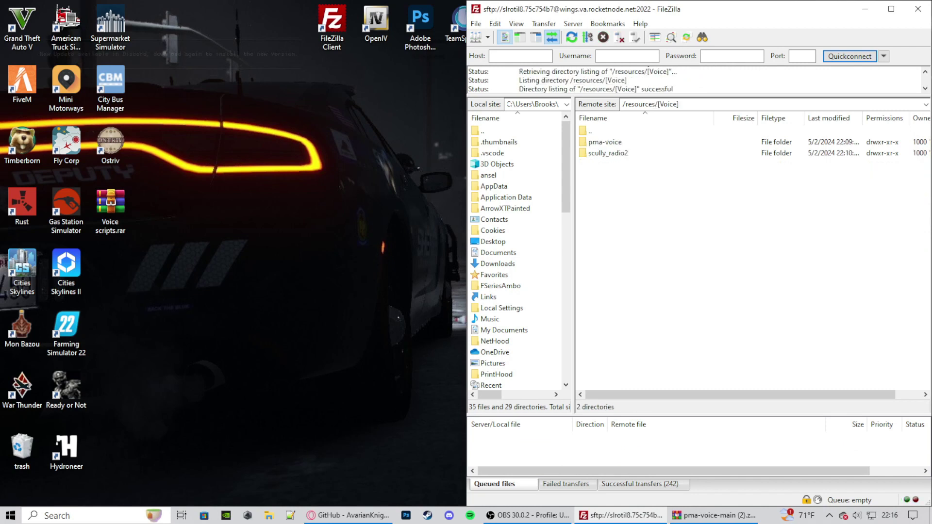
double_click(608, 153)
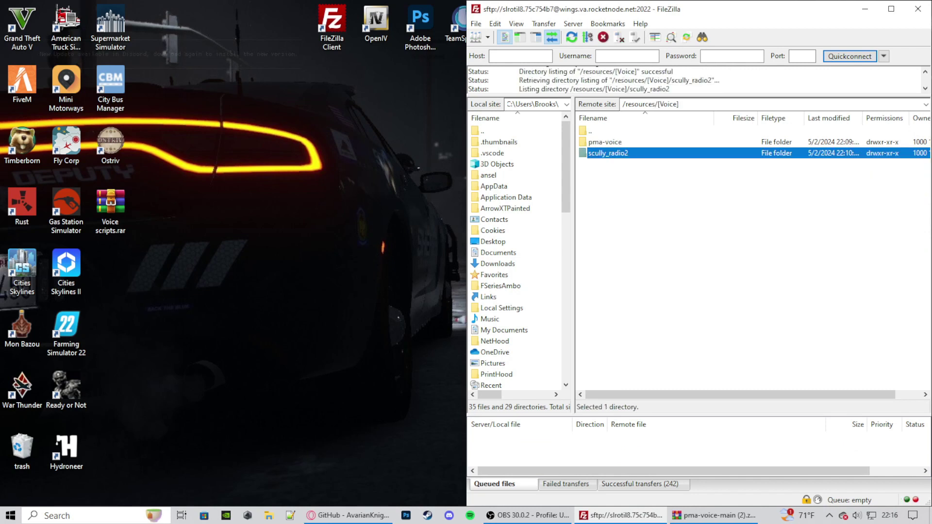
right_click(613, 197)
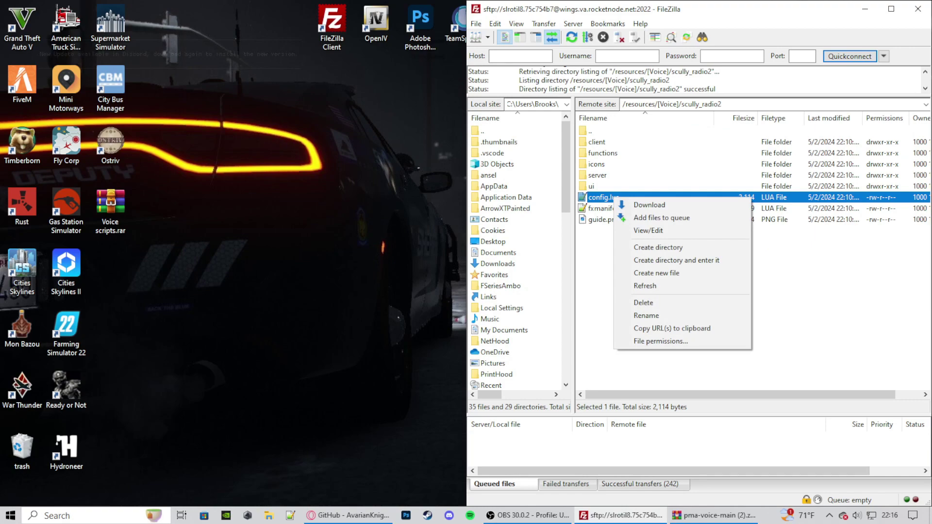
left_click(636, 229)
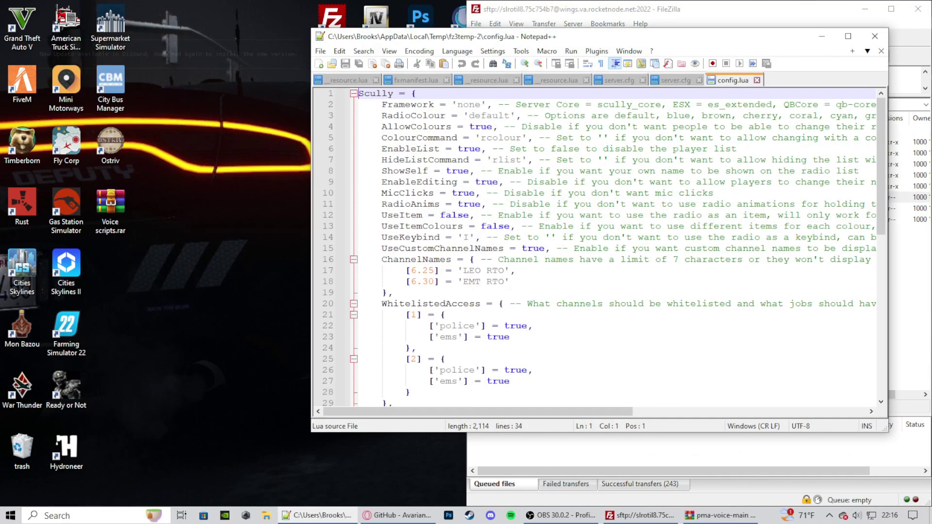
left_click(848, 36)
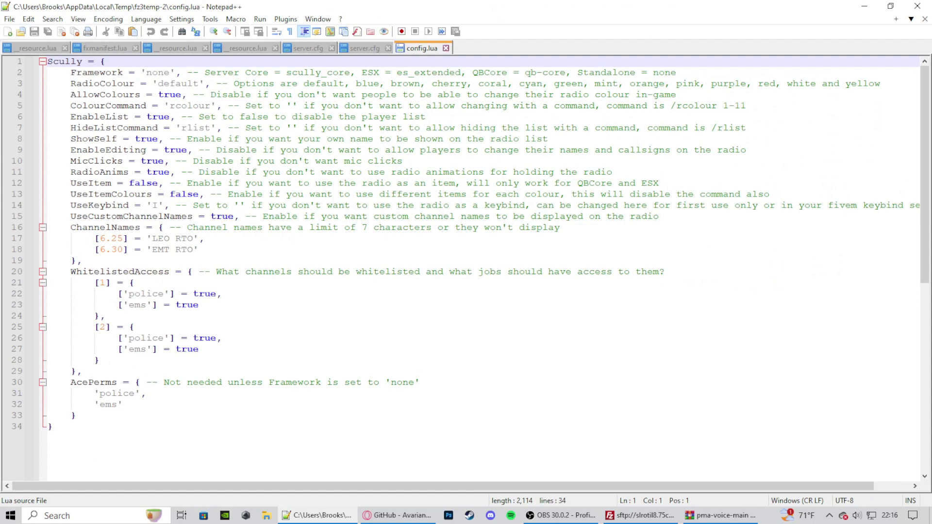
- Examine the Framework setting in config.lua and its values for ESX, QBCore and standalone servers
left_click_drag(170, 72, 146, 72)
double_click(370, 72)
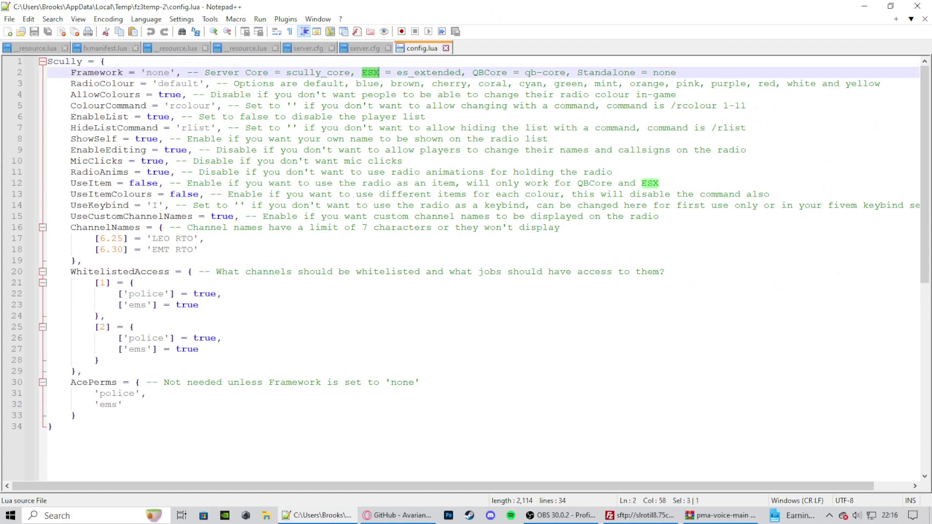
left_click_drag(398, 73, 462, 73)
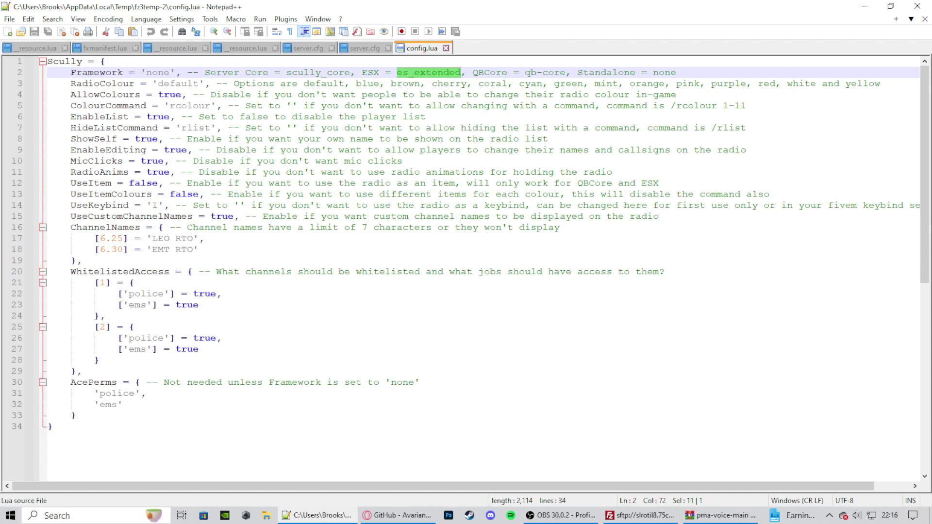
left_click_drag(525, 72, 566, 72)
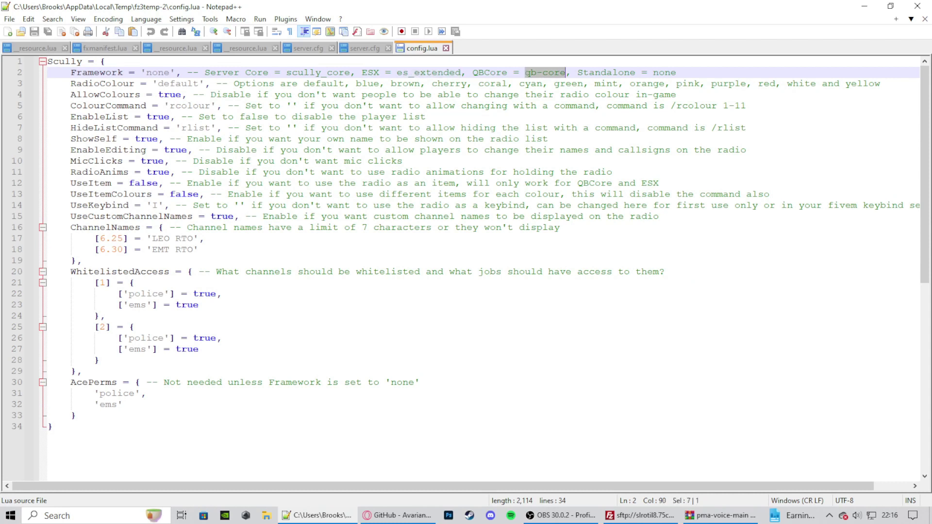
left_click(438, 128)
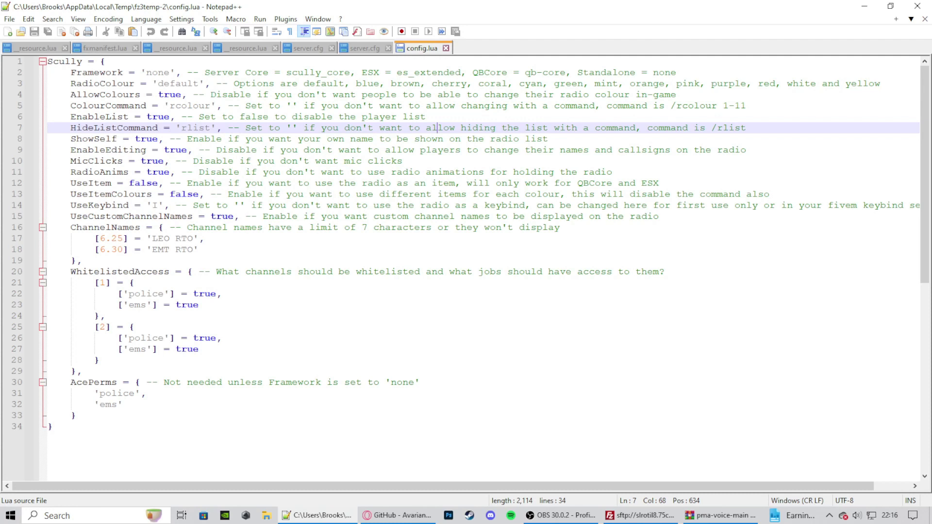
- Review the AllowColours, EnableList and HideListCommand settings and their comments in config.lua
left_click_drag(215, 94, 677, 95)
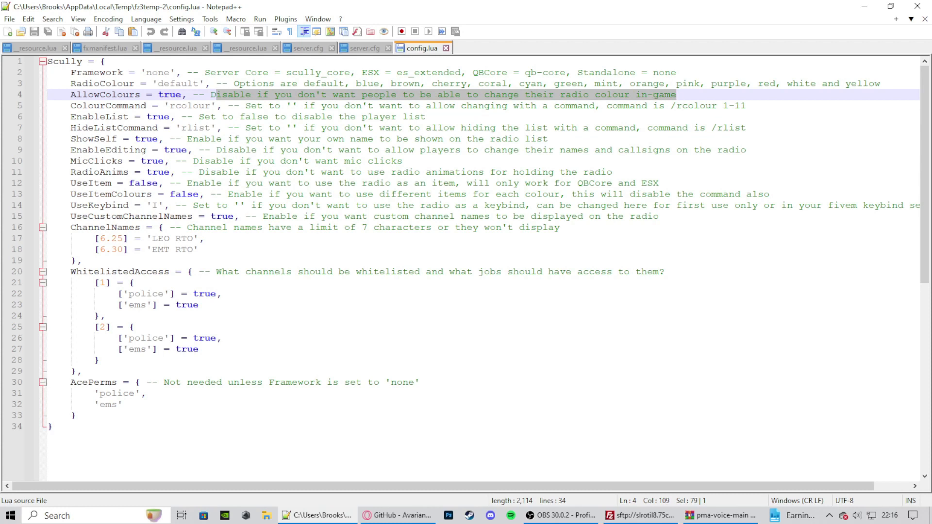
left_click(221, 95)
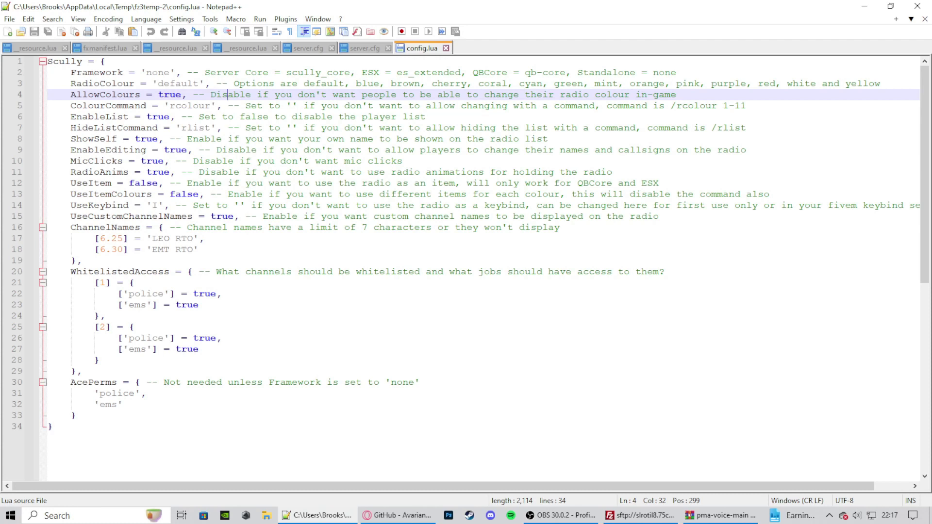
left_click_drag(199, 117, 426, 116)
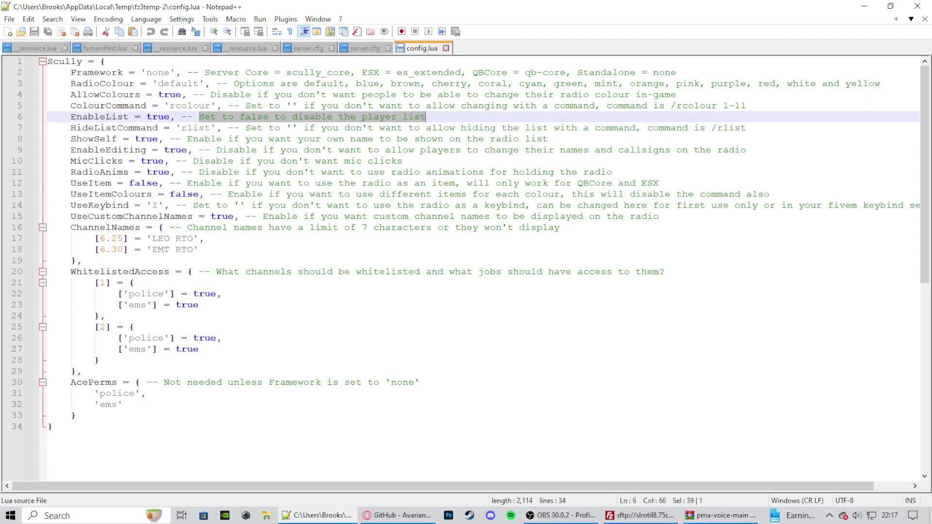
left_click(426, 117)
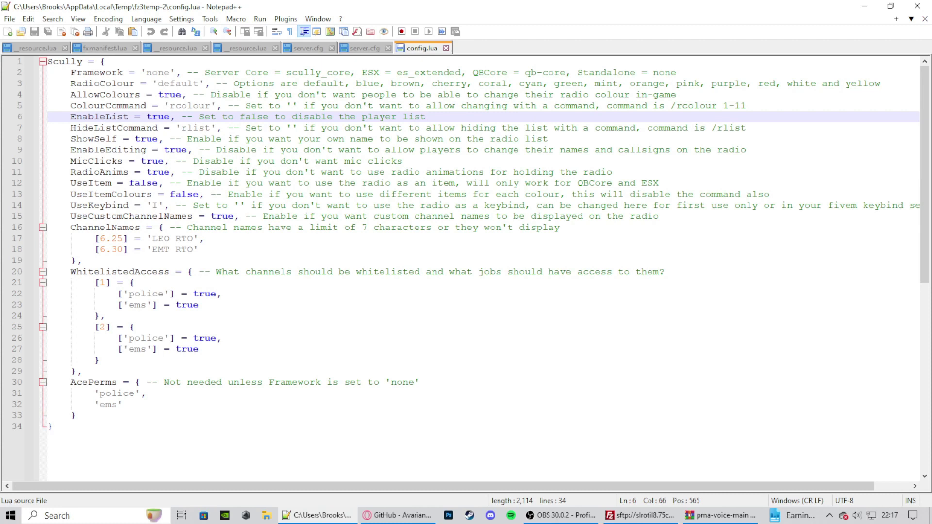
left_click_drag(181, 127, 210, 128)
left_click(263, 127)
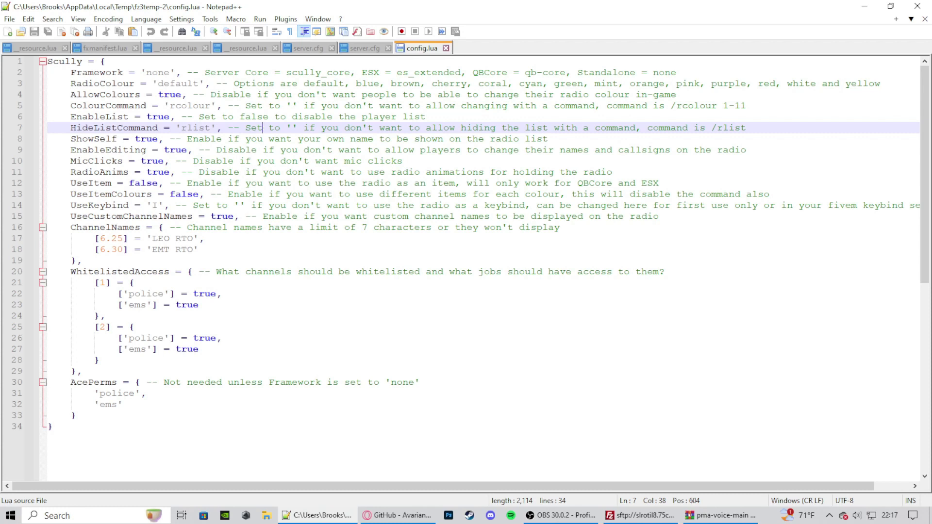
- Review the EnableEditing, MicClicks, RadioAnims and UseKeybind settings in config.lua
left_click_drag(216, 150, 746, 150)
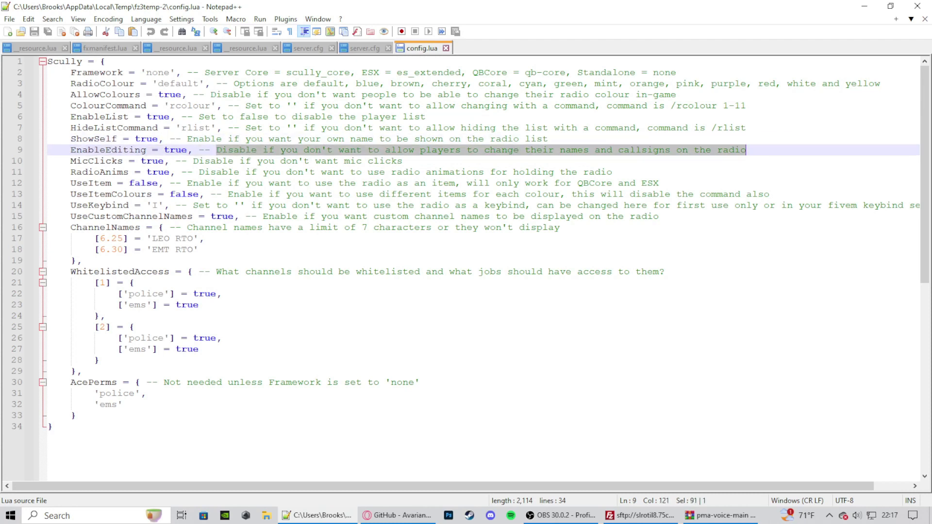
left_click(142, 160)
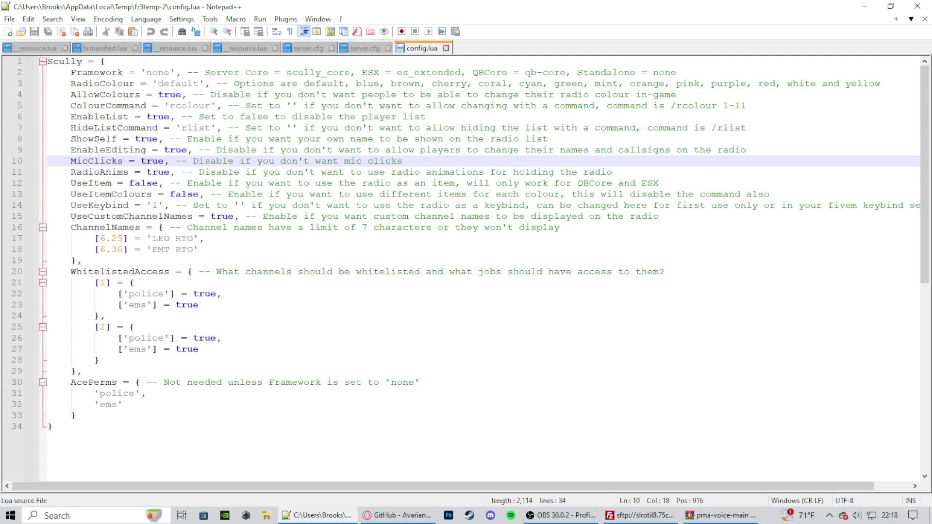
left_click_drag(146, 172, 169, 172)
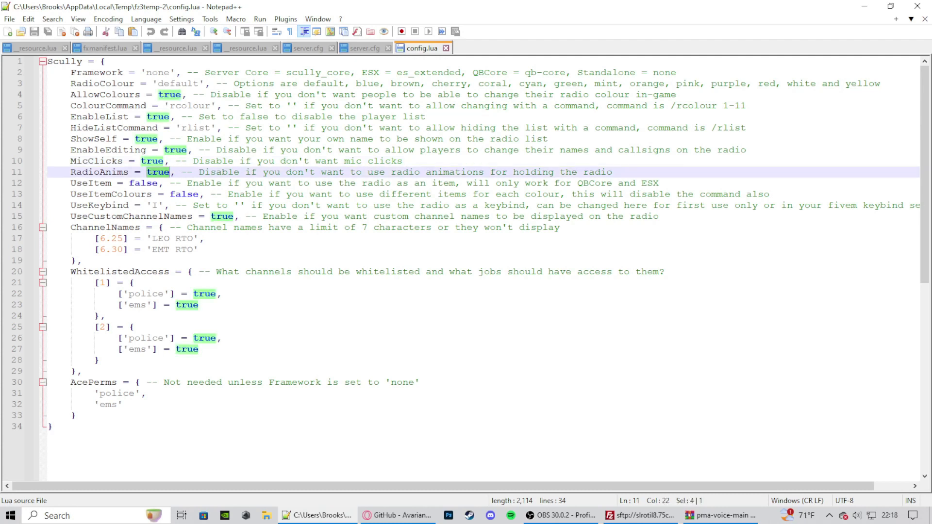
left_click(169, 172)
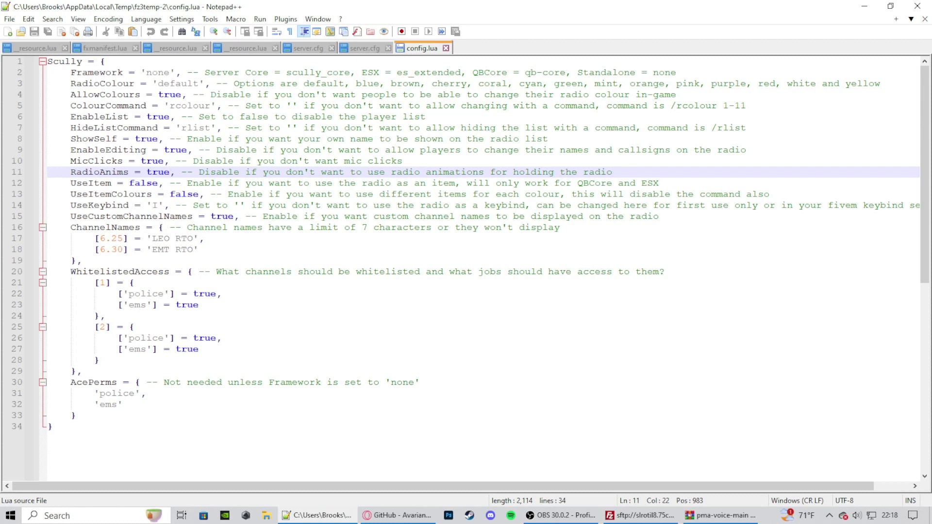
left_click_drag(158, 205, 153, 205)
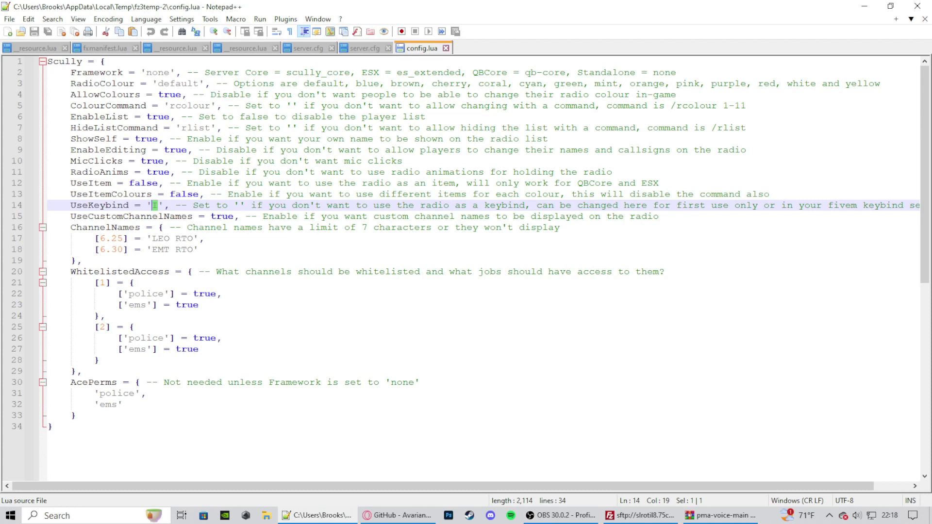
- Examine the ChannelNames entries with their character limit and the AcePerms list, and close config.lua without changes
left_click_drag(100, 238, 123, 249)
left_click(199, 250)
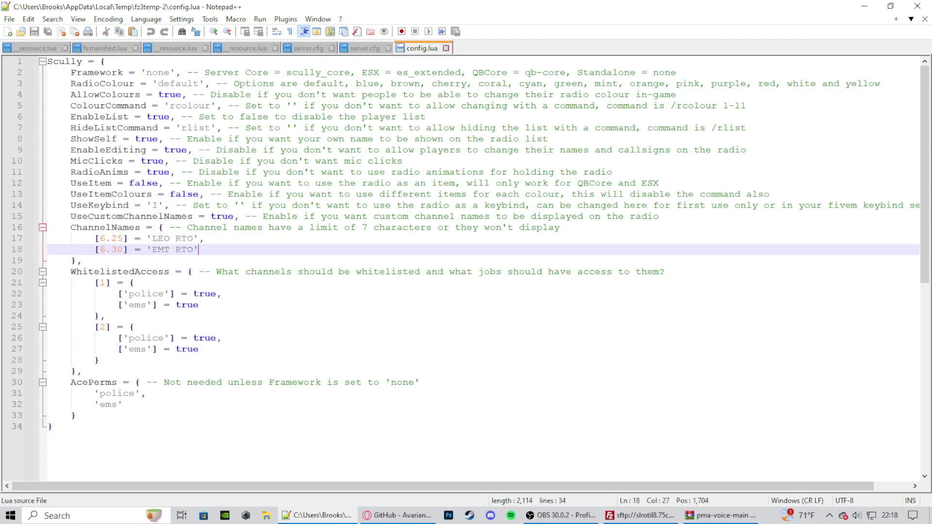
left_click_drag(194, 249, 152, 250)
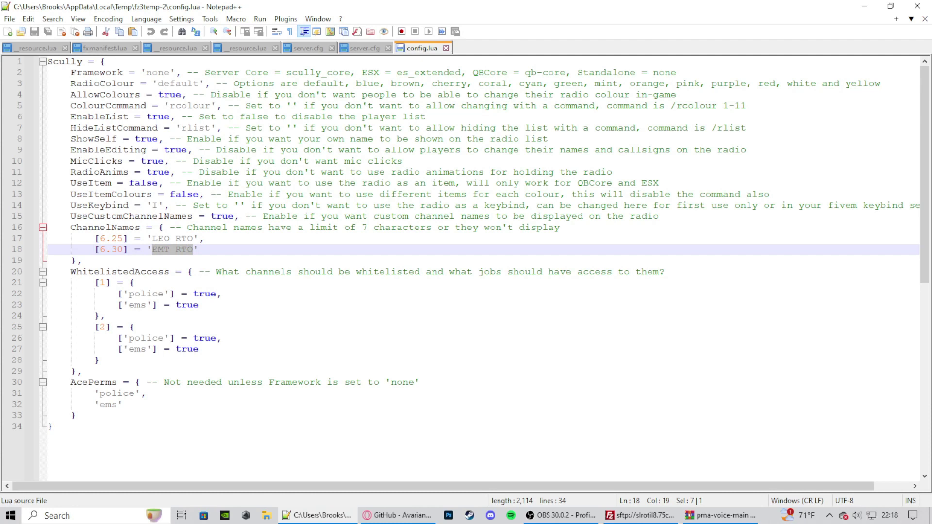
left_click_drag(363, 228, 367, 227)
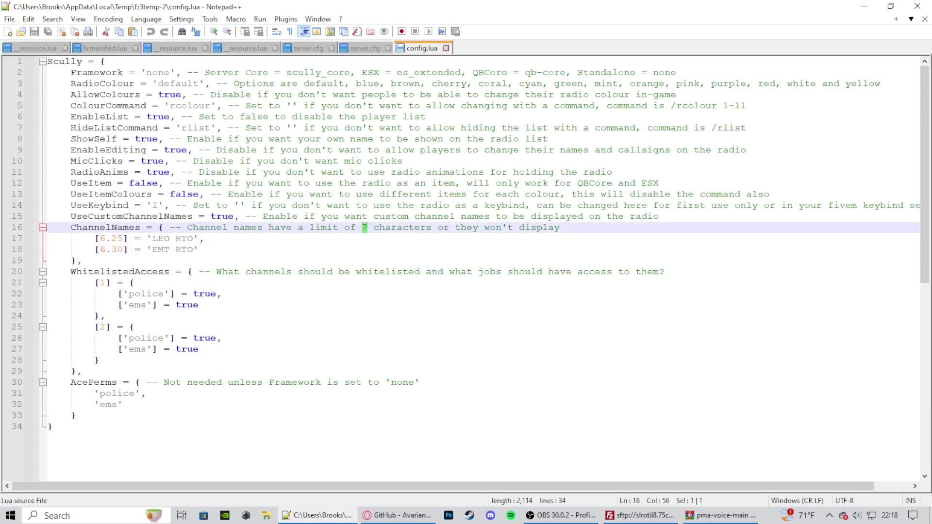
double_click(173, 250)
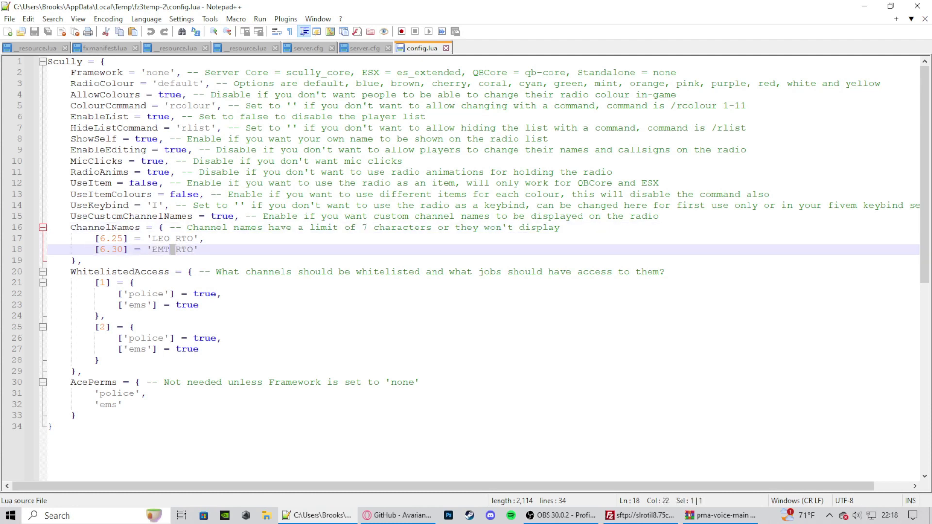
left_click(199, 250)
left_click_drag(100, 394, 140, 393)
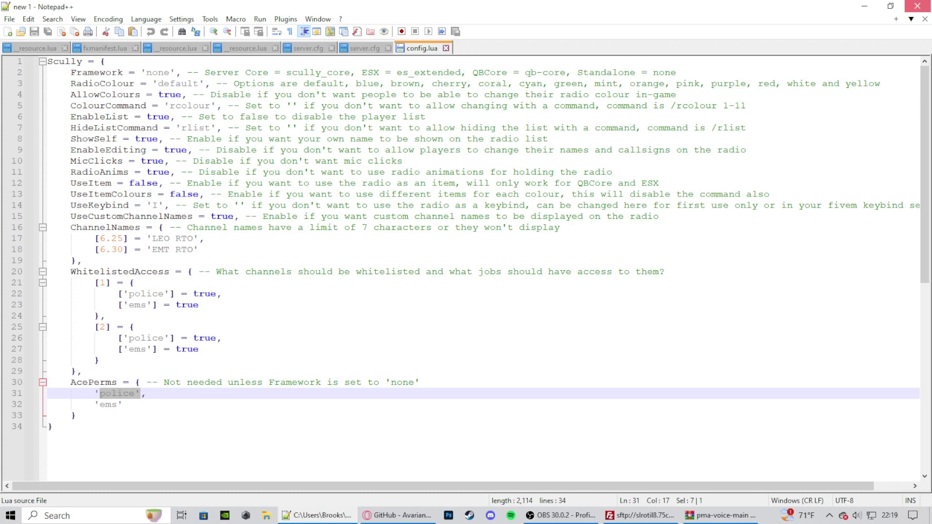
left_click(917, 7)
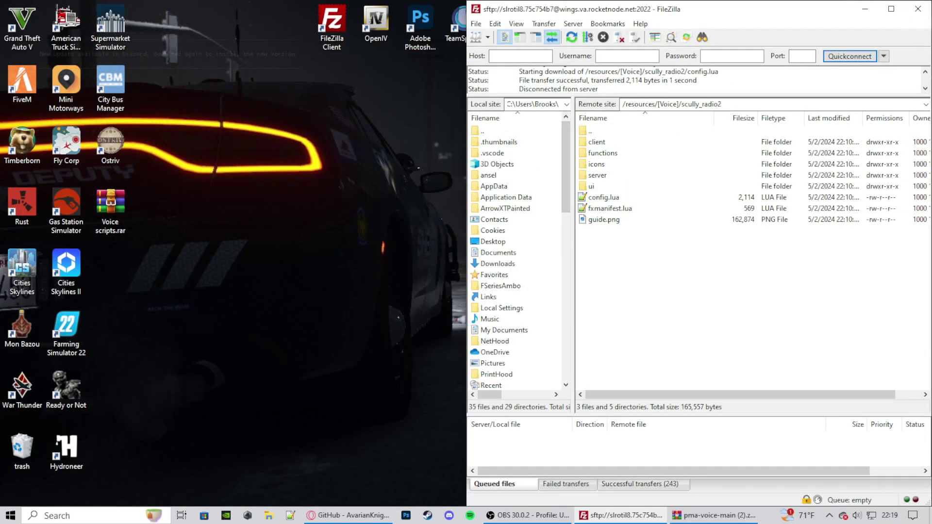
- Switch to txAdmin in the browser and restart the ColdStone server, confirming the restart
left_click(348, 515)
left_click(101, 8)
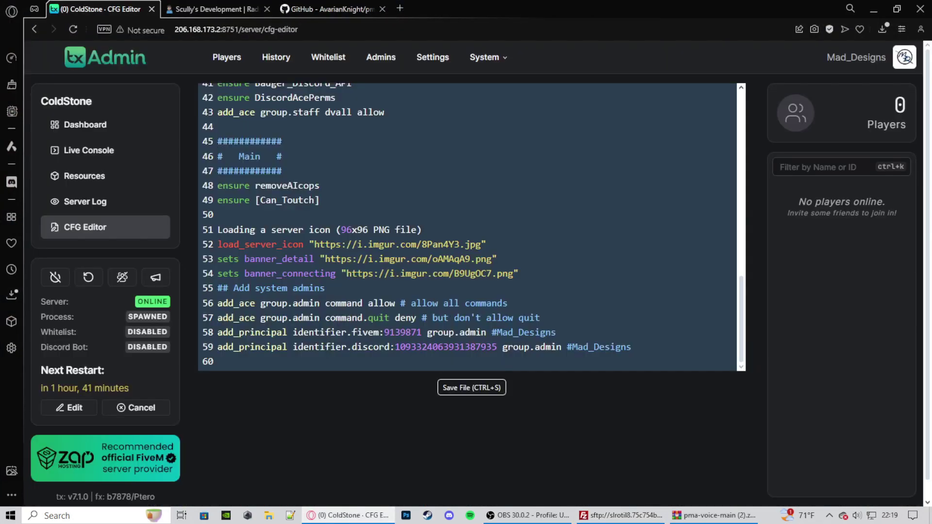
left_click(88, 277)
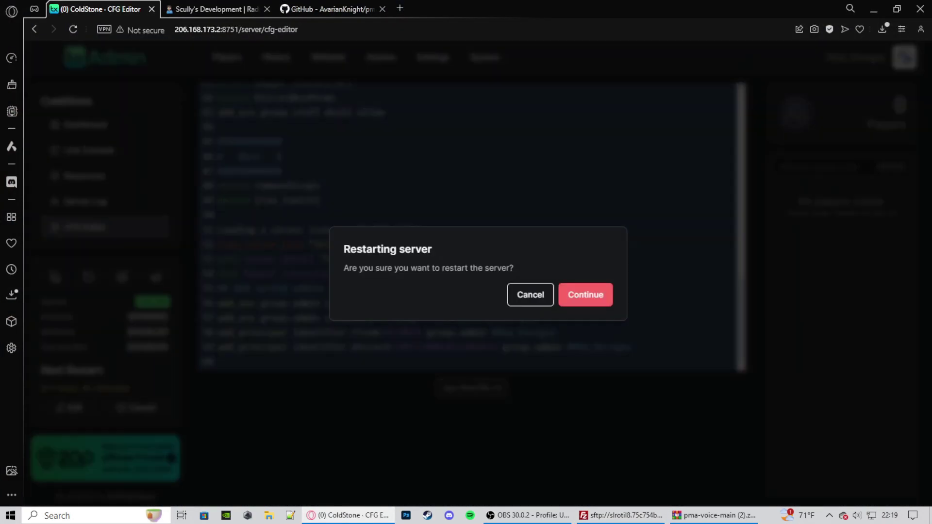
left_click(585, 295)
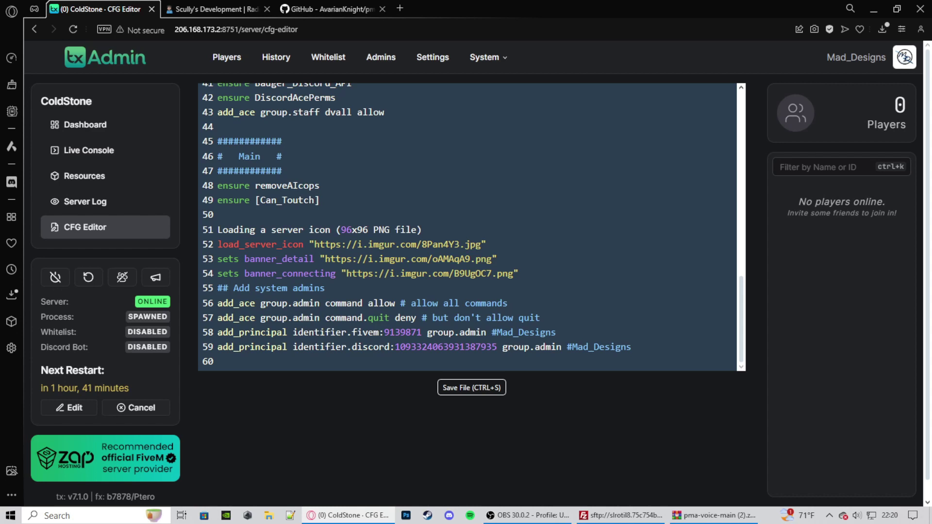
- Search the server's resource list for pma to check the voice resource
left_click(84, 176)
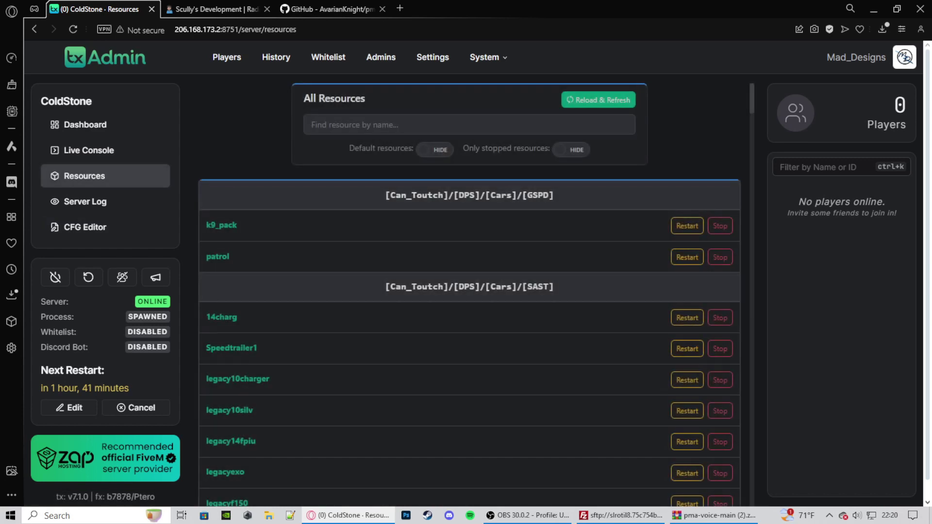
left_click(312, 125)
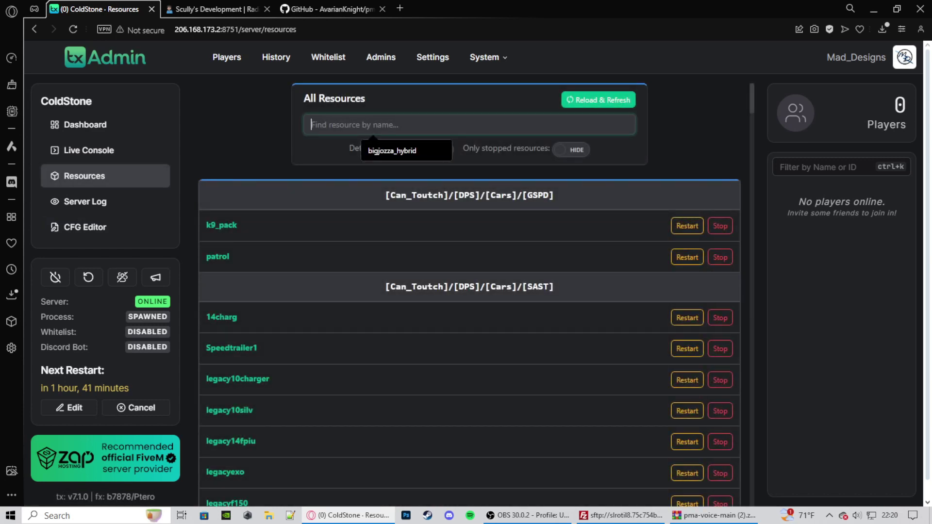
type("pam")
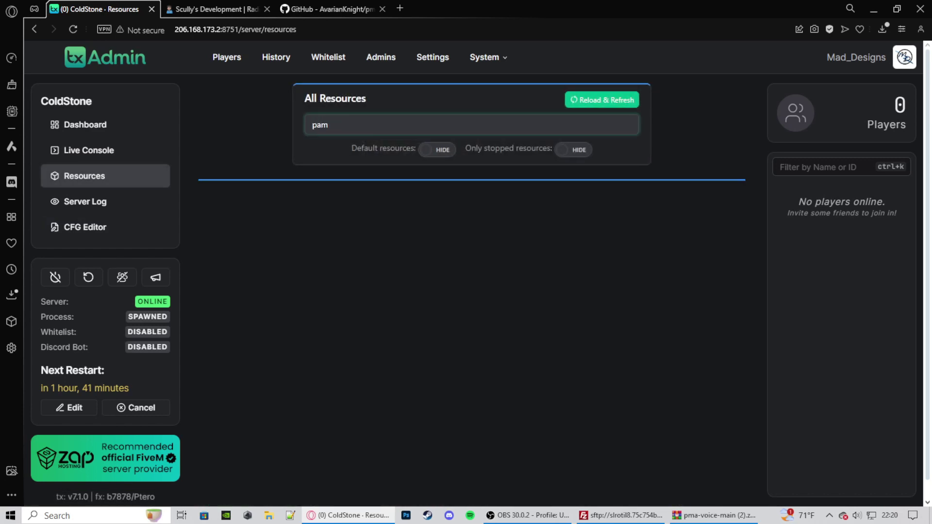
key("BackSpace")
key("BackSpace")
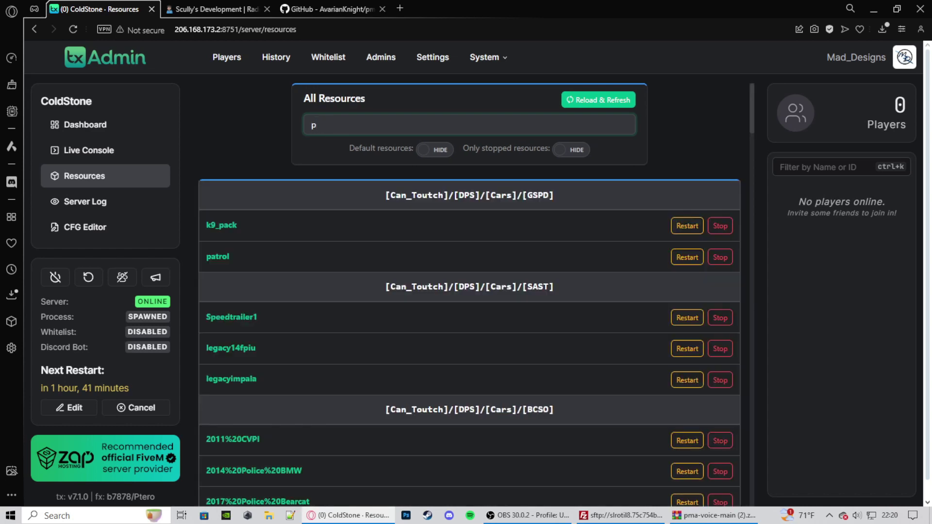
type("ma")
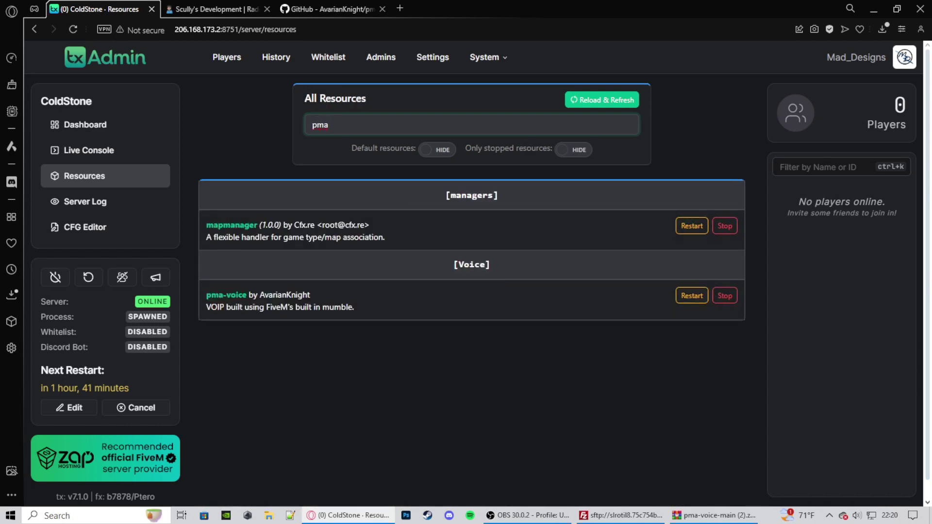
- Search the resource list for radio instead, then clear the search filter
key("BackSpace")
key("BackSpace")
key("BackSpace")
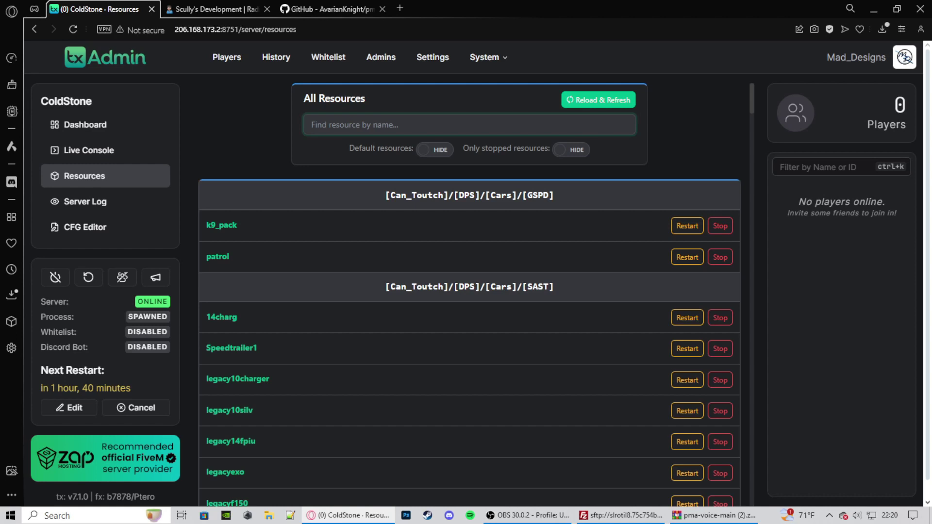
type("radio")
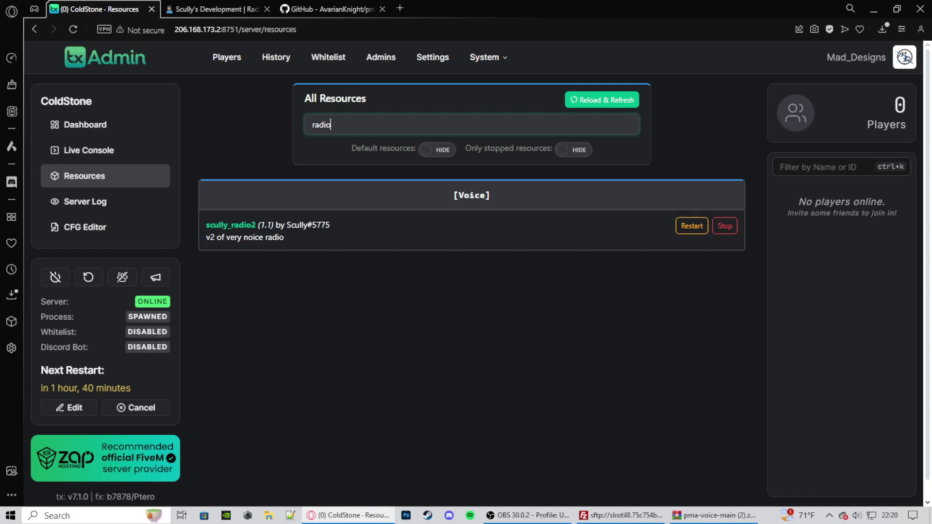
key("ctrl+a")
key("BackSpace")
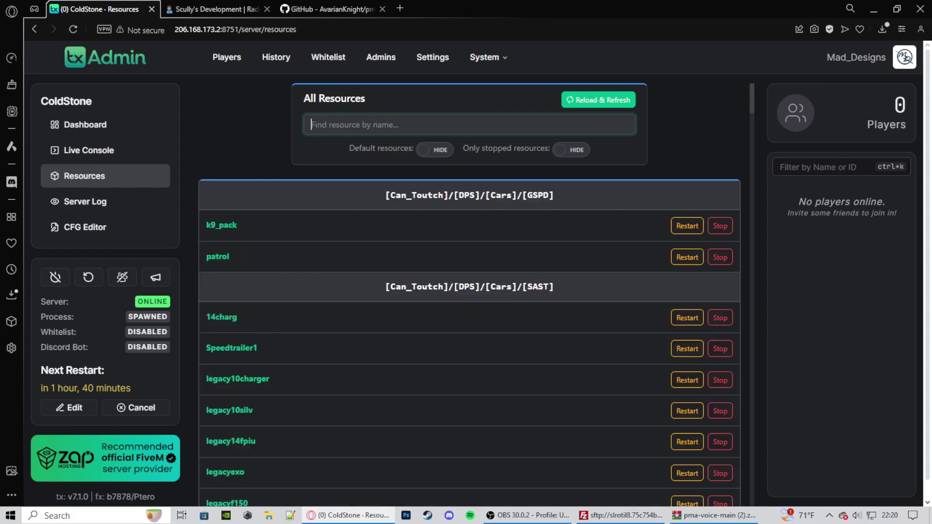
- Switch to FiveM, enter the server and walk the character out onto the open pavement
left_click(874, 9)
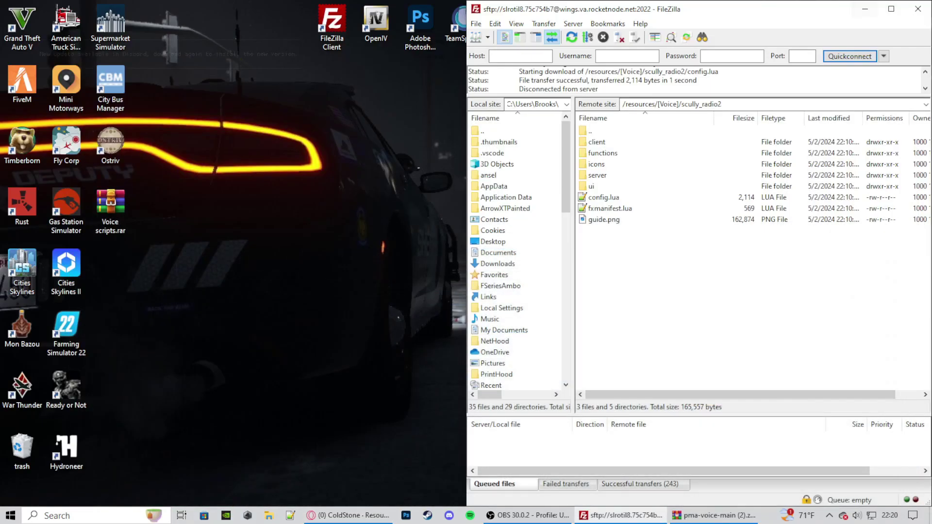
left_click(22, 83)
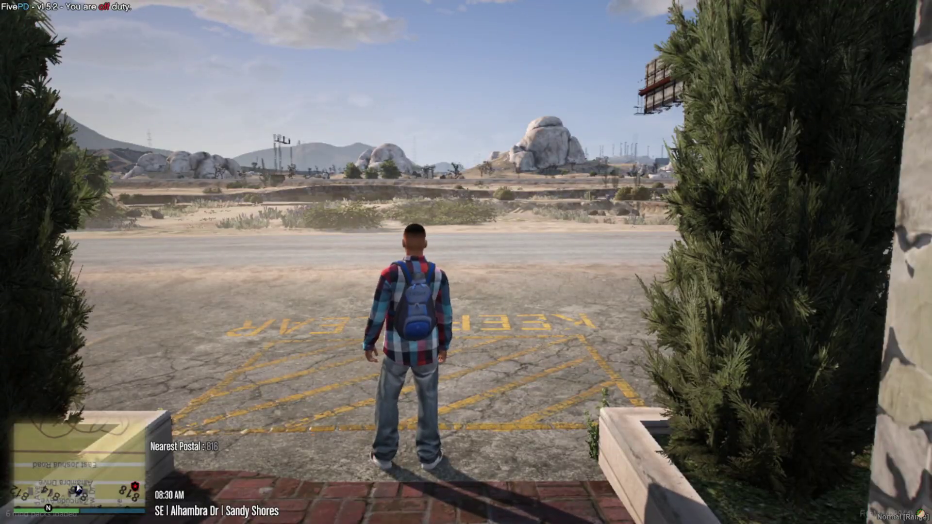
key("w")
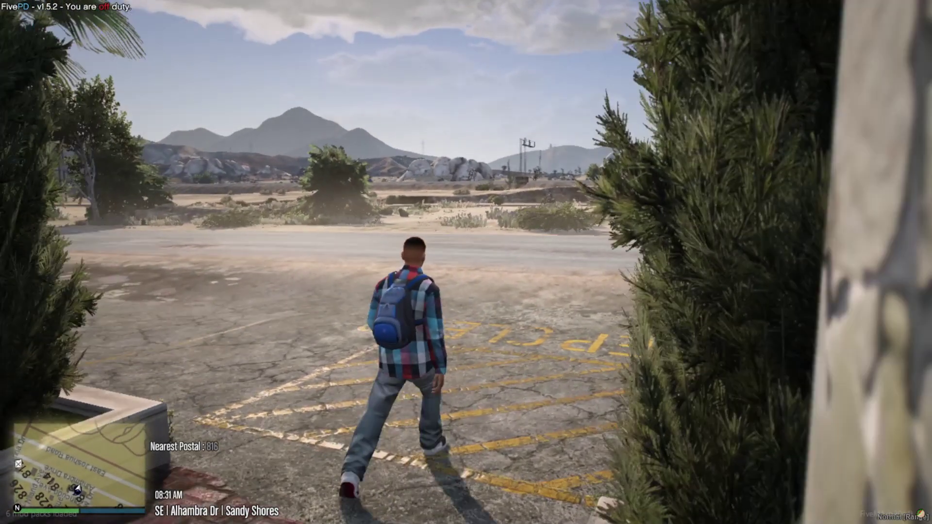
key("w")
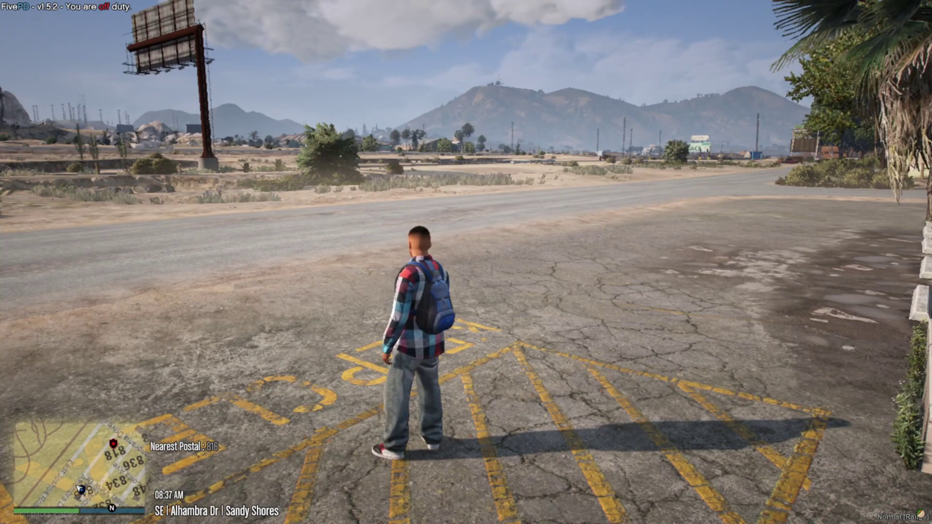
- Bring up the in-game radio, power it on and set its frequency to 6.25
key("F6")
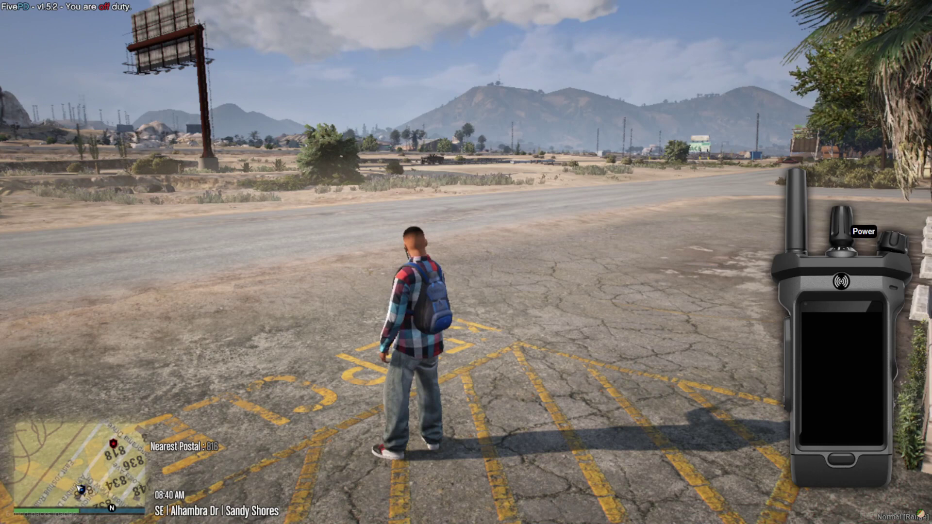
left_click(843, 227)
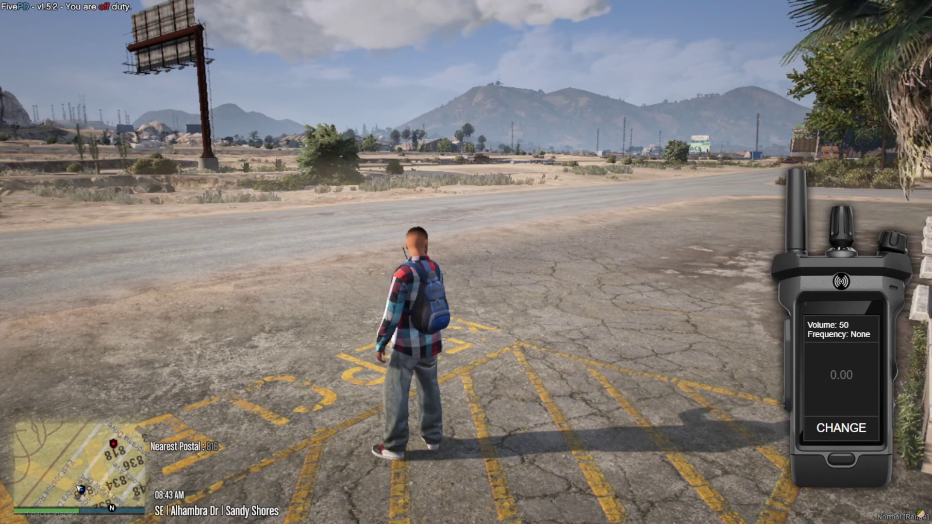
left_click(841, 375)
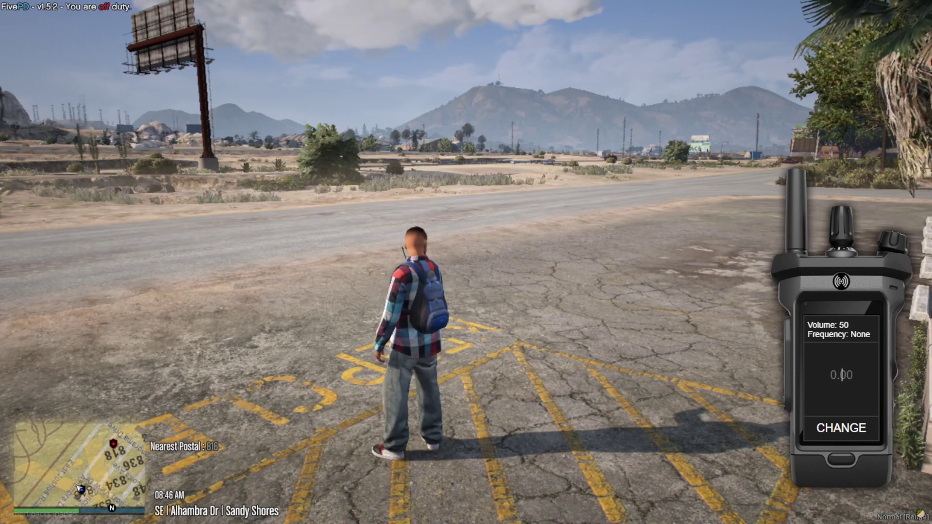
type("6.25")
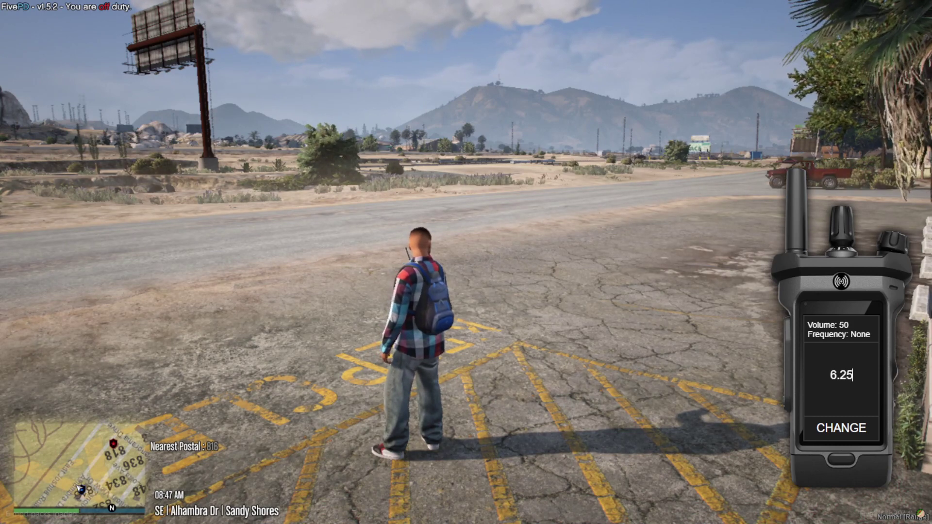
key("Return")
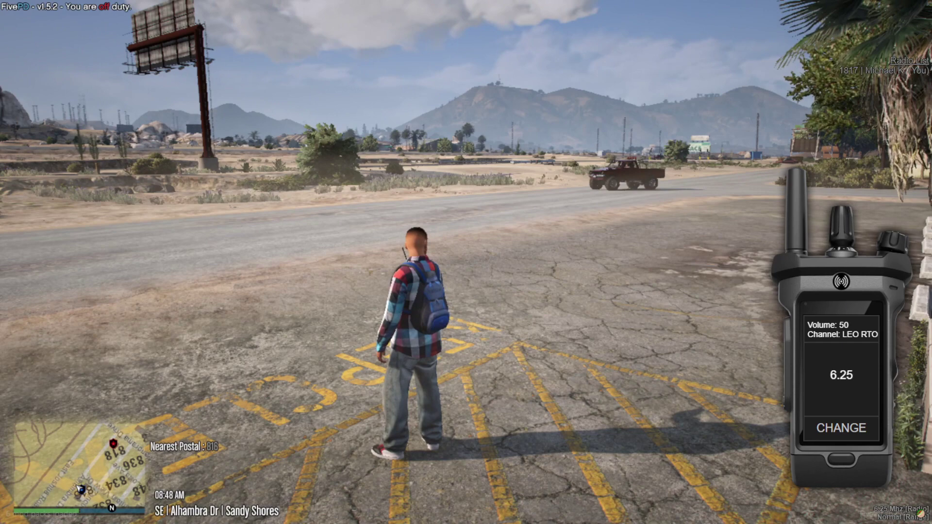
- Change to first-person view and update the radio's Name field with the character's name
key("v")
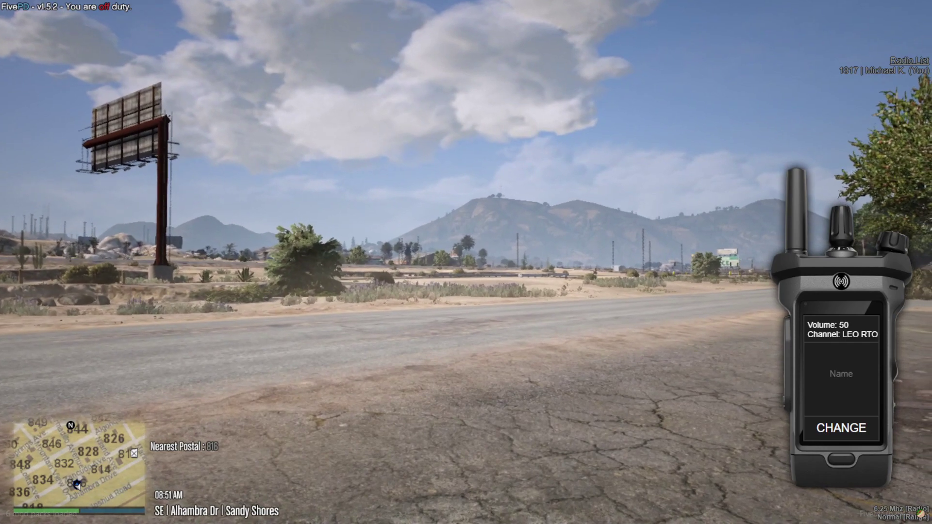
type("Kenny")
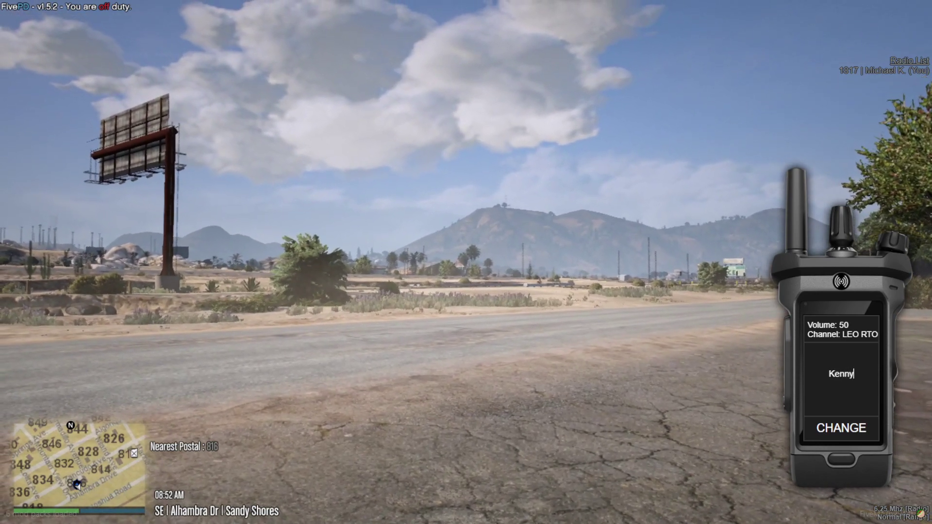
key("Return")
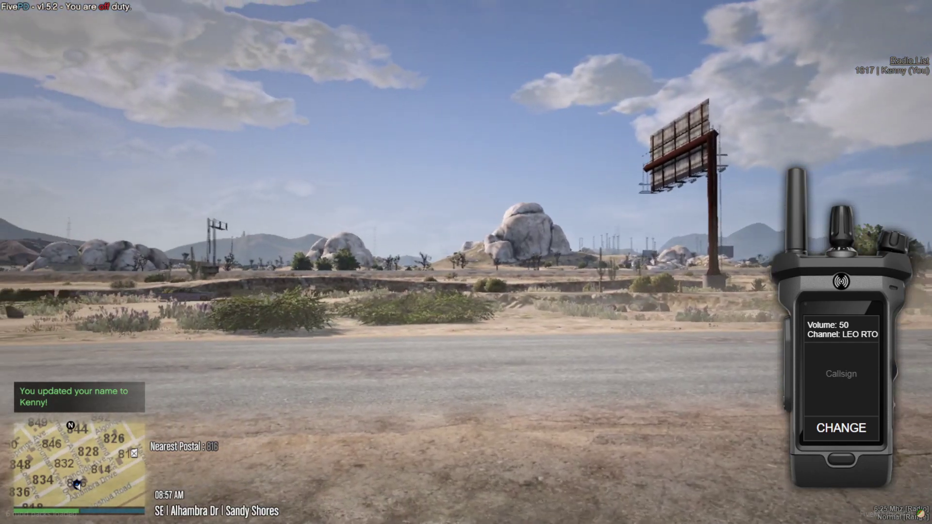
- Set the radio callsign to BC 01, put the radio away and return to third-person view
type("BC 01")
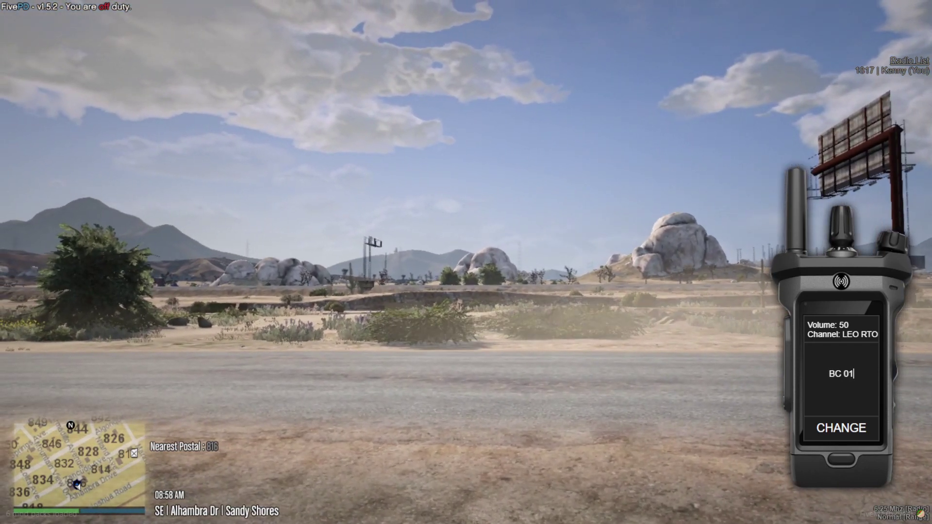
key("Return")
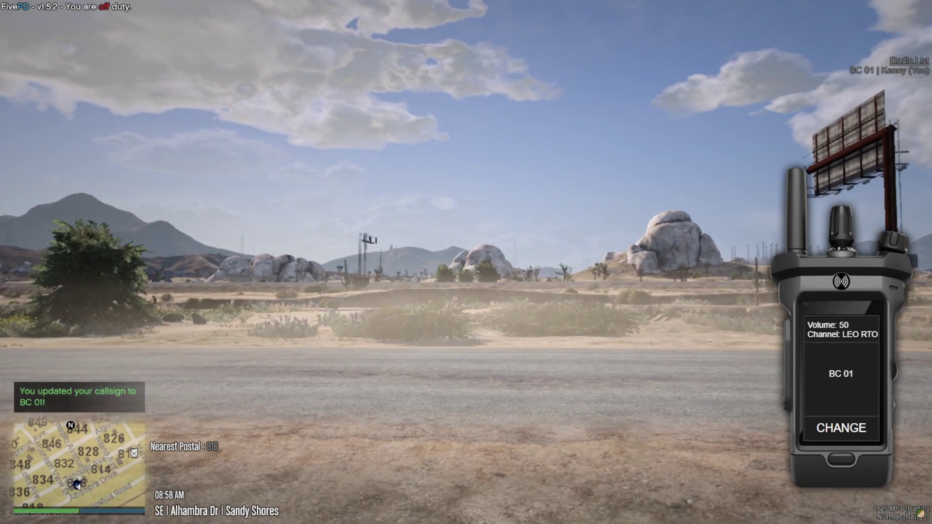
key("Escape")
key("v")
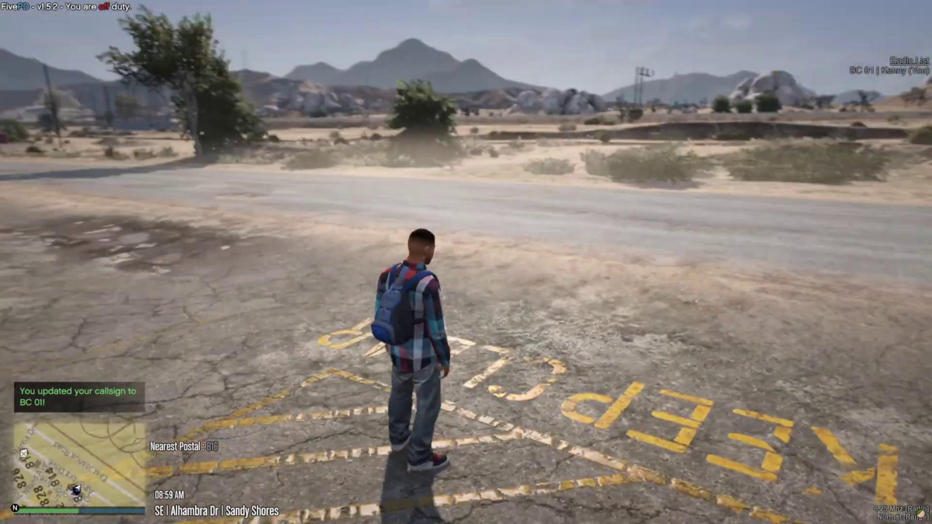